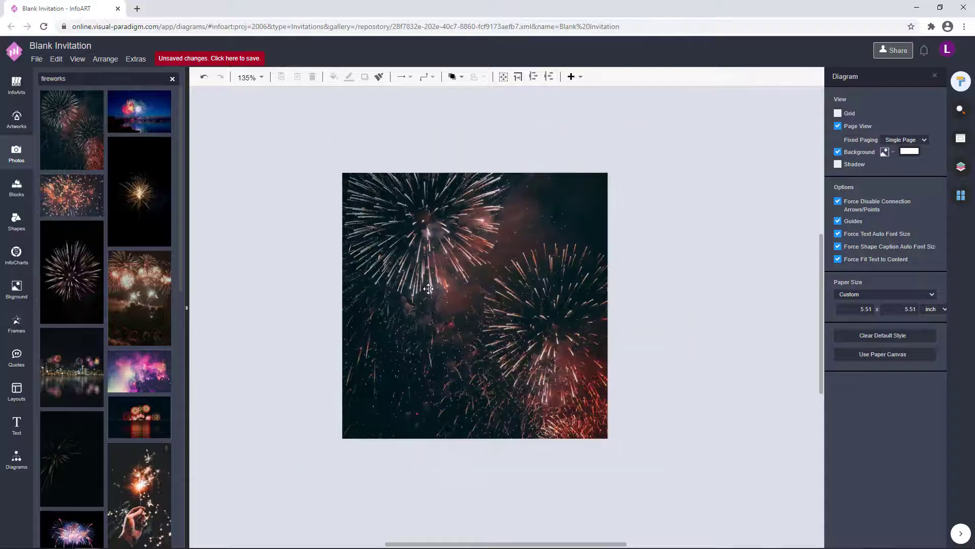
Add a circle from the general diagram shapes and centre it on the fireworks background.
{"action": "left_click", "coordinate": [16, 459]}
{"action": "left_click", "coordinate": [56, 485]}
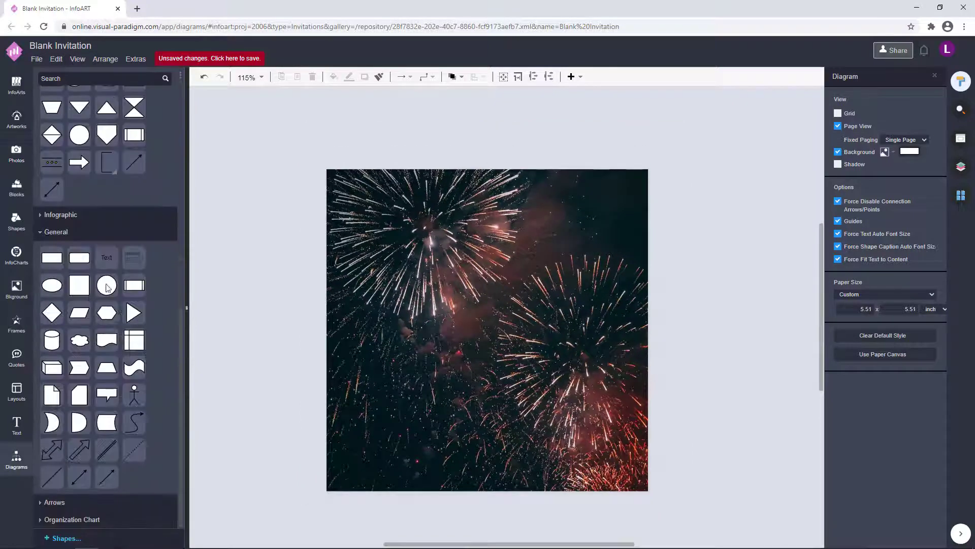
{"action": "left_click_drag", "start_coordinate": [107, 285], "coordinate": [580, 436]}
{"action": "left_click_drag", "start_coordinate": [502, 386], "coordinate": [511, 381]}
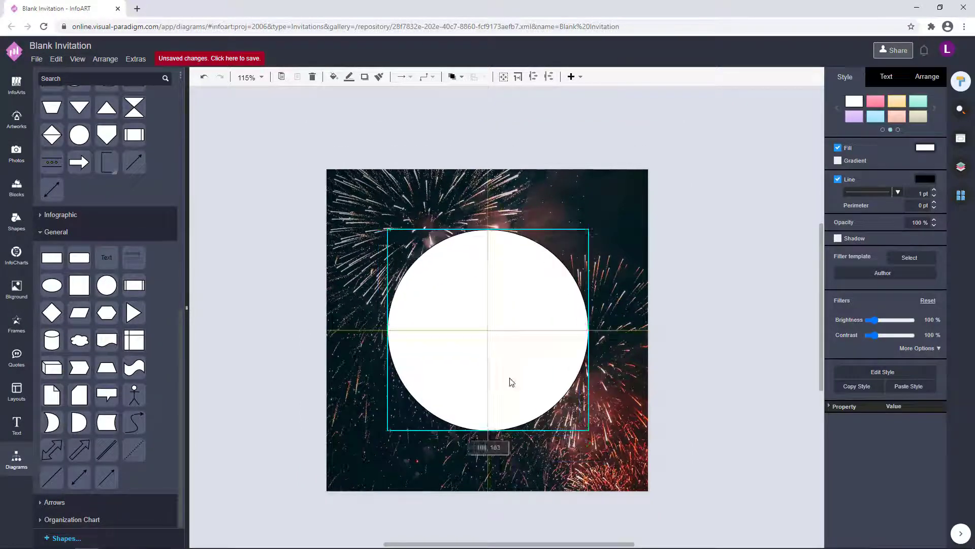
Remove the white circle's outline and set its opacity to 95%.
{"action": "left_click", "coordinate": [838, 180]}
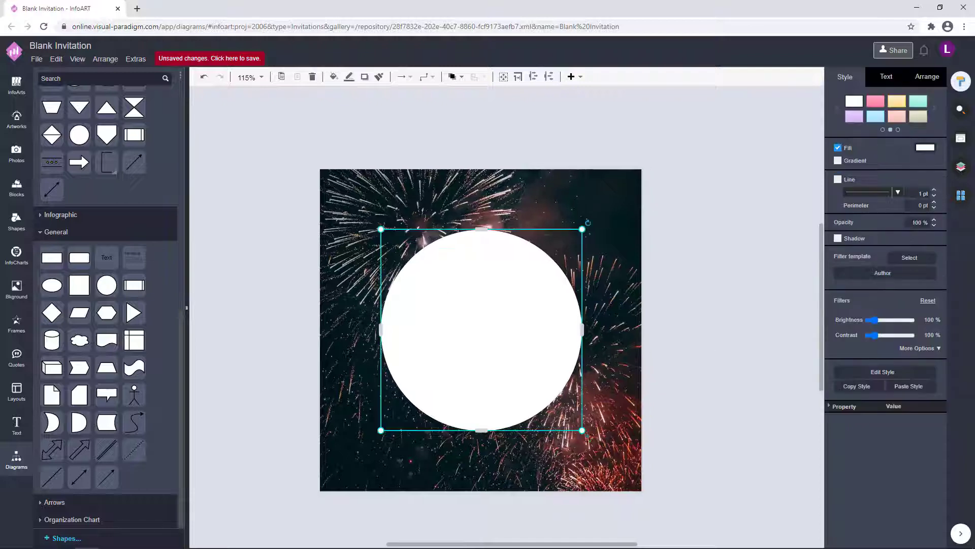
{"action": "type", "text": "95"}
{"action": "key", "text": "Return"}
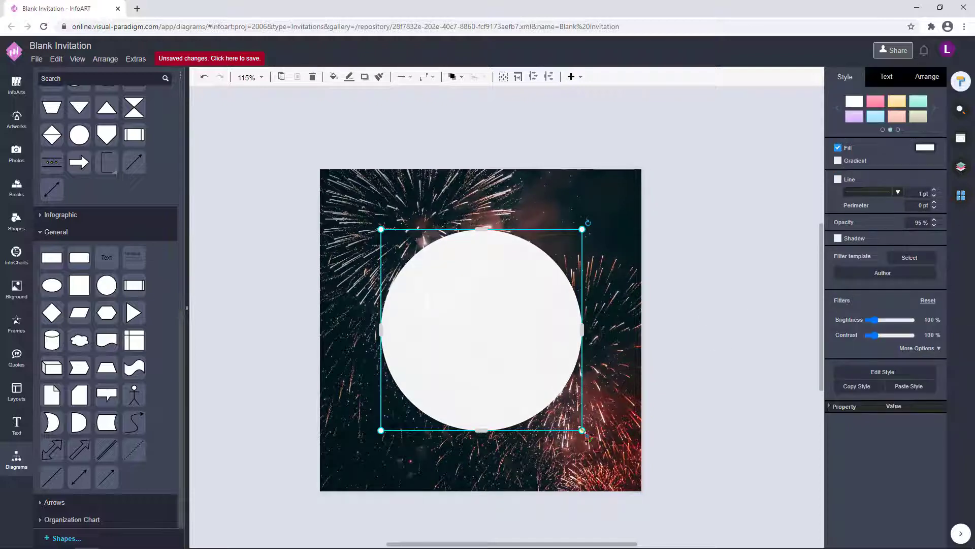
Make a smaller copy of the white circle with no fill and a dark red outline.
{"action": "left_click_drag", "start_coordinate": [539, 376], "coordinate": [589, 328]}
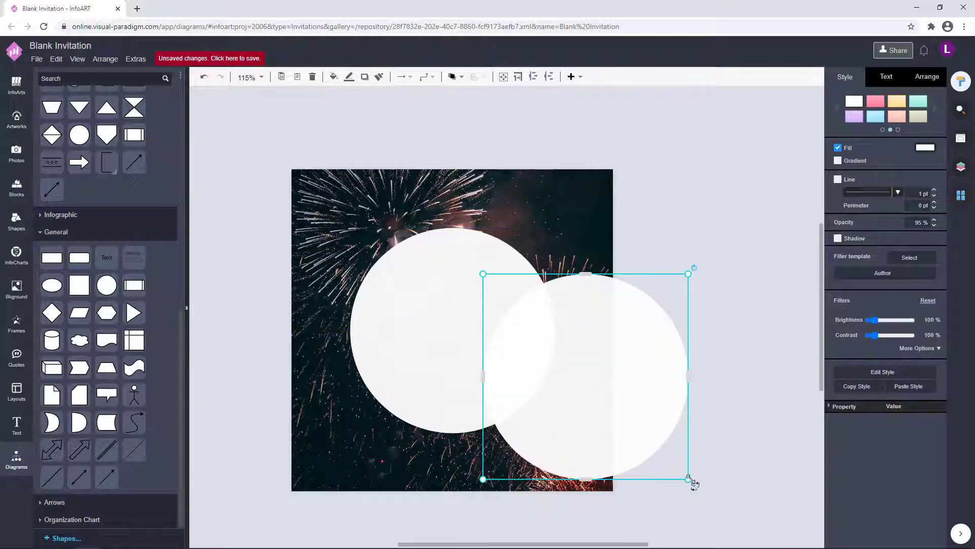
{"action": "left_click_drag", "start_coordinate": [694, 483], "coordinate": [671, 462]}
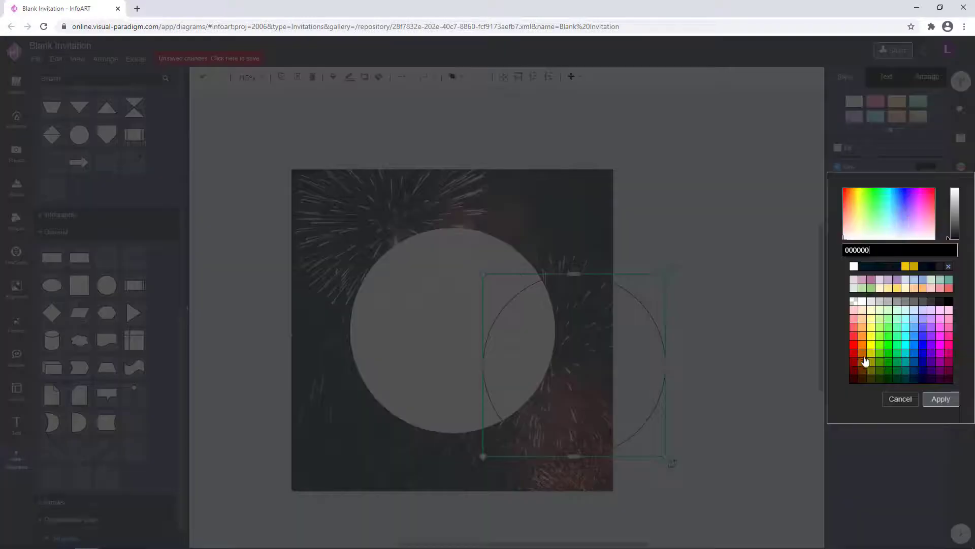
{"action": "left_click", "coordinate": [854, 371]}
{"action": "left_click", "coordinate": [853, 379]}
{"action": "left_click", "coordinate": [854, 371]}
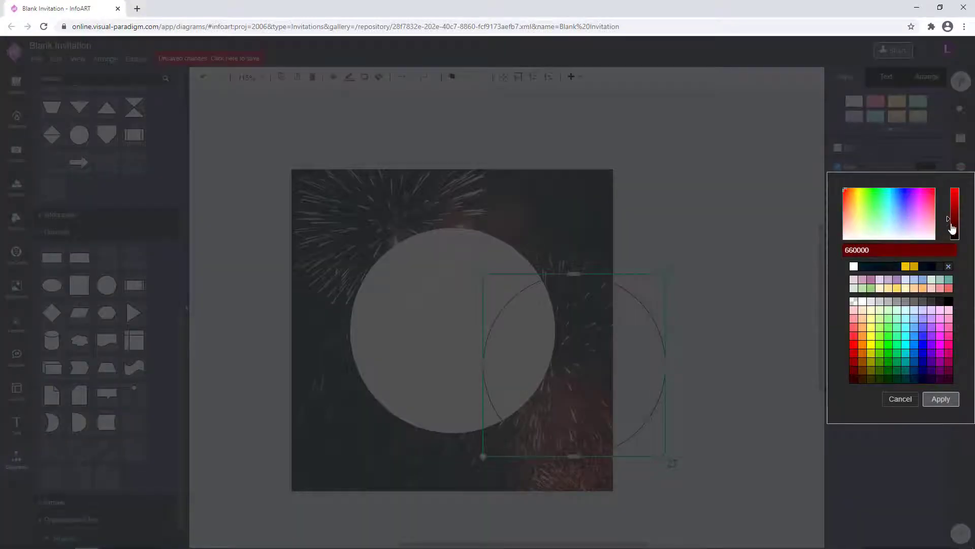
{"action": "left_click", "coordinate": [946, 400]}
Centre the outlined ring inside the white circle and enlarge it slightly.
{"action": "left_click_drag", "start_coordinate": [672, 462], "coordinate": [517, 369]}
{"action": "left_click", "coordinate": [494, 318]}
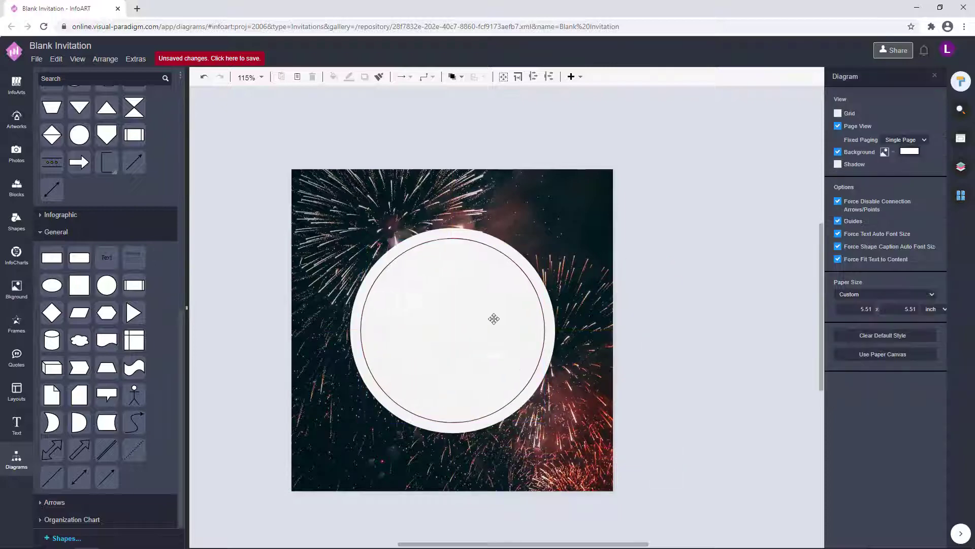
{"action": "left_click", "coordinate": [535, 372]}
{"action": "left_click", "coordinate": [666, 303]}
{"action": "key", "text": "ctrl+z"}
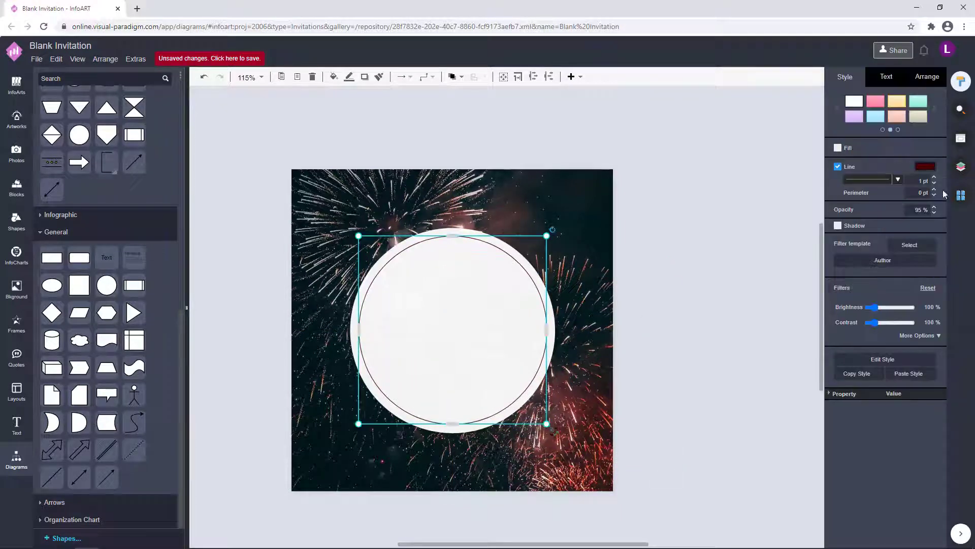
Set the ring's line width to 2 pt, then fine-tune its size so it sits centred near the white circle's edge.
{"action": "left_click", "coordinate": [706, 308]}
{"action": "left_click", "coordinate": [521, 328]}
{"action": "key", "text": "ctrl+z"}
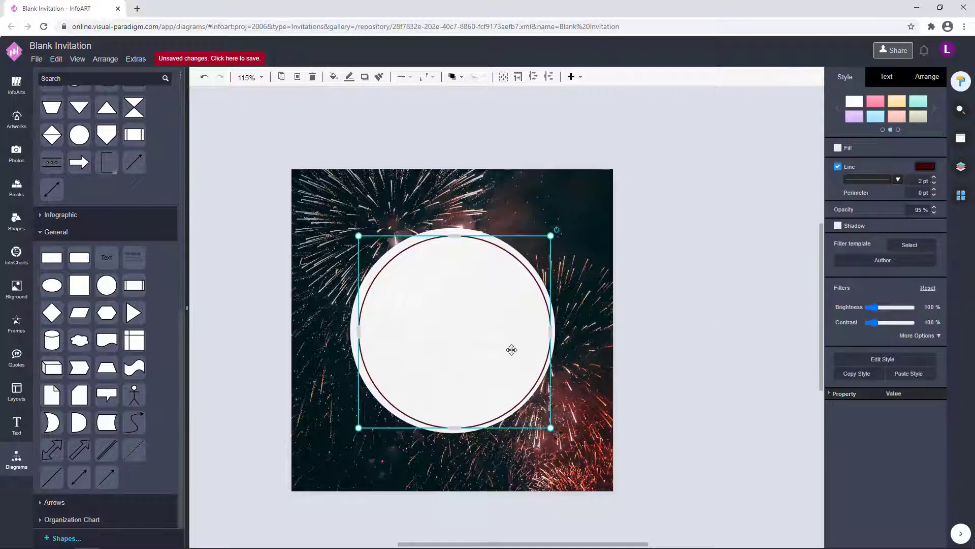
{"action": "left_click", "coordinate": [673, 319]}
{"action": "left_click", "coordinate": [483, 348]}
{"action": "left_click", "coordinate": [574, 217]}
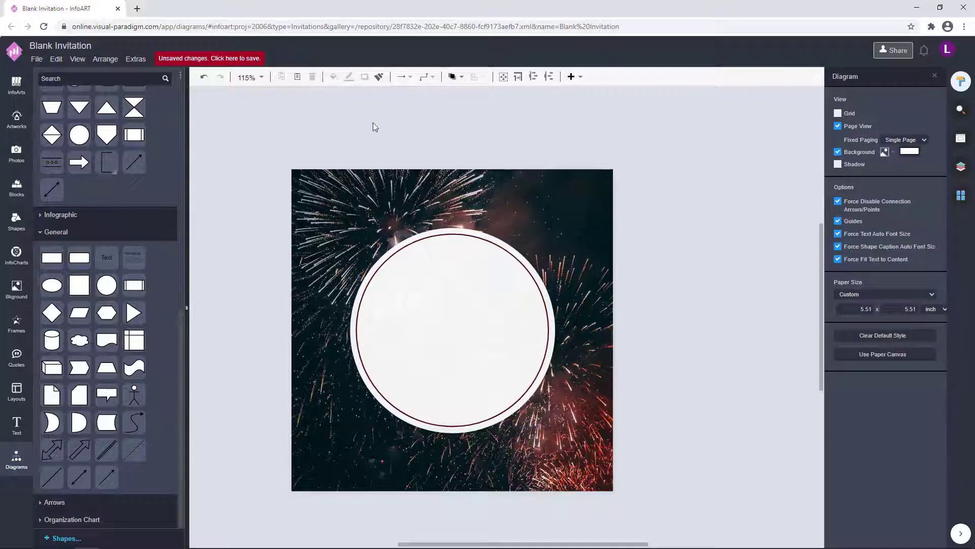
Search the artworks for "cheers" and place the clinking glasses icon in the upper part of the circle.
{"action": "left_click", "coordinate": [17, 120]}
{"action": "left_click", "coordinate": [78, 78]}
{"action": "type", "text": "ch"}
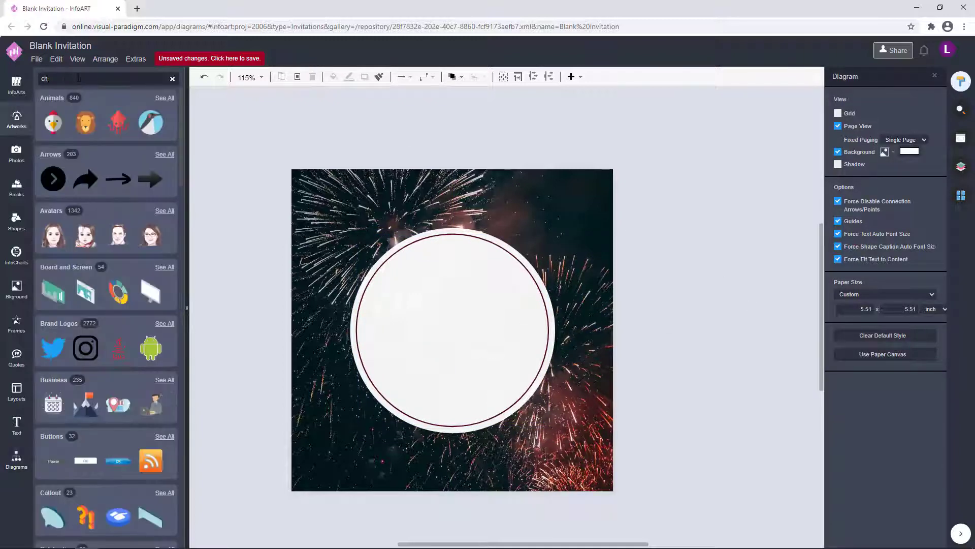
{"action": "type", "text": "eers"}
{"action": "left_click_drag", "start_coordinate": [84, 103], "coordinate": [462, 265]}
Recolour the clinking glasses icon dark red to match the ring.
{"action": "left_click", "coordinate": [840, 117]}
{"action": "left_click", "coordinate": [878, 253]}
{"action": "left_click", "coordinate": [940, 348]}
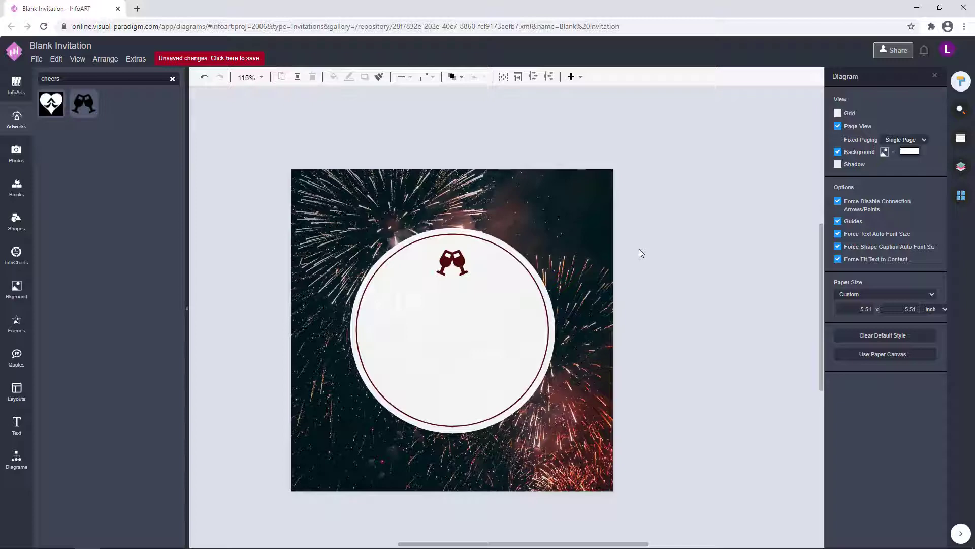
{"action": "left_click", "coordinate": [665, 268]}
Add a centred text box below the glasses reading "THE COUNTDOWN" and "TO 2021".
{"action": "double_click", "coordinate": [343, 133]}
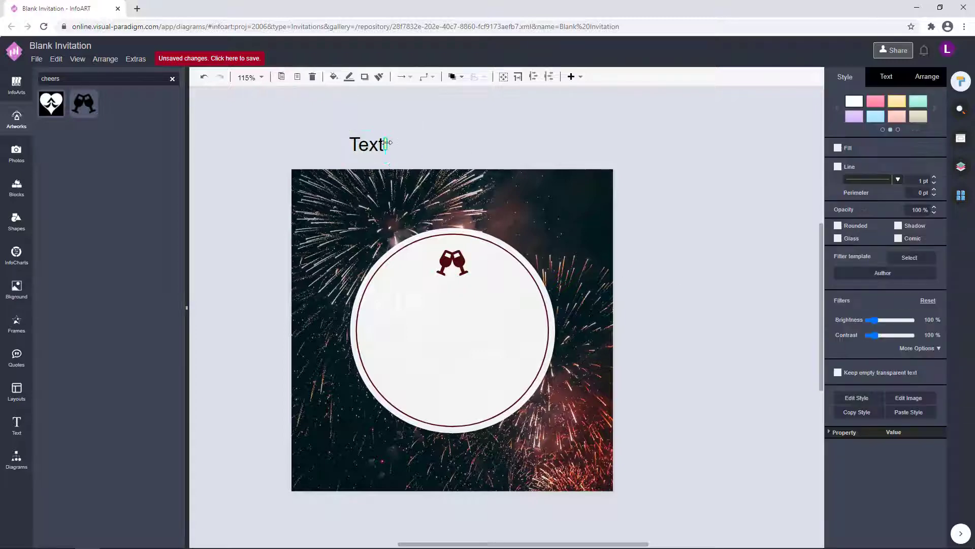
{"action": "left_click_drag", "start_coordinate": [450, 146], "coordinate": [459, 305]}
{"action": "double_click", "coordinate": [459, 306]}
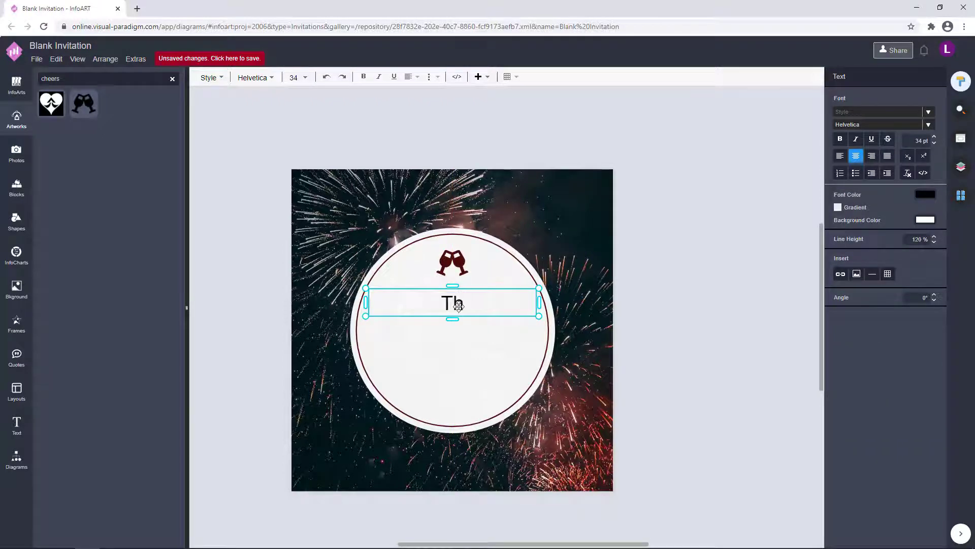
{"action": "type", "text": "THE COUNTDOWN"}
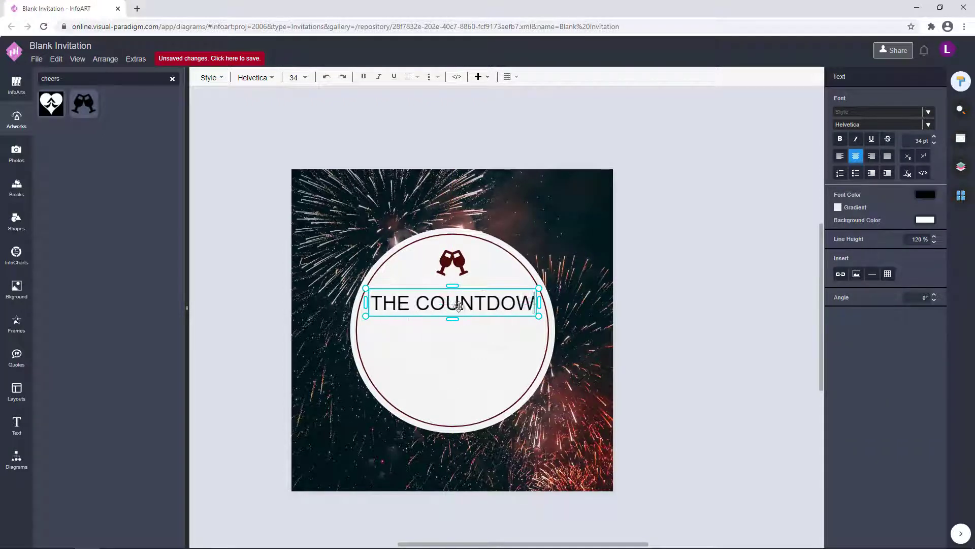
{"action": "key", "text": "Return"}
{"action": "type", "text": "TO 2021"}
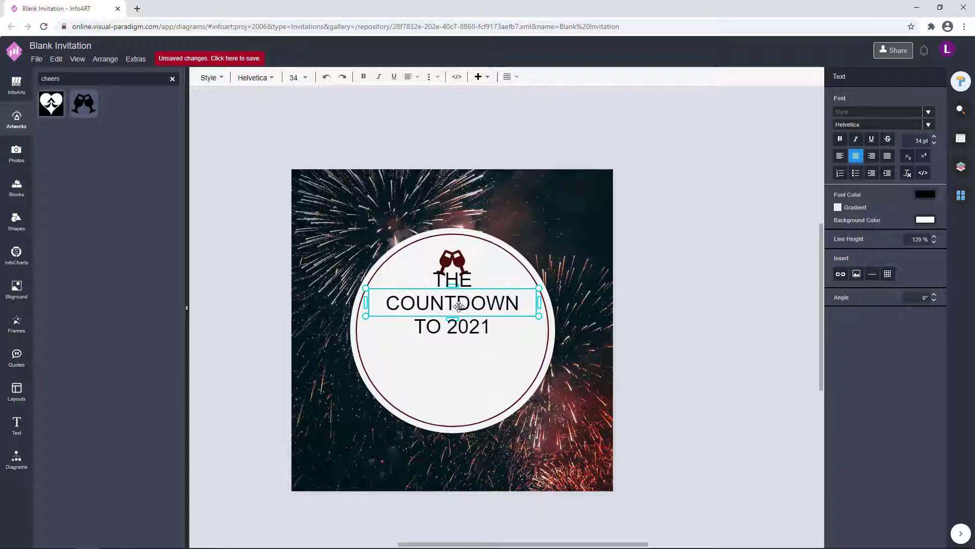
{"action": "key", "text": "Escape"}
Position the title centrally beneath the glasses and adjust its size to fit within the ring.
{"action": "left_click_drag", "start_coordinate": [458, 307], "coordinate": [467, 317]}
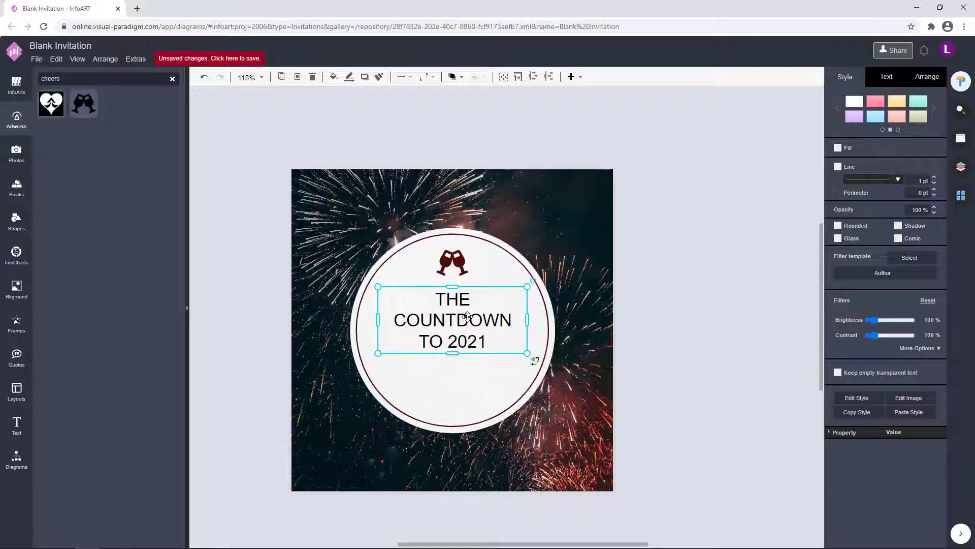
{"action": "double_click", "coordinate": [467, 317]}
{"action": "left_click", "coordinate": [691, 294]}
{"action": "left_click", "coordinate": [500, 332]}
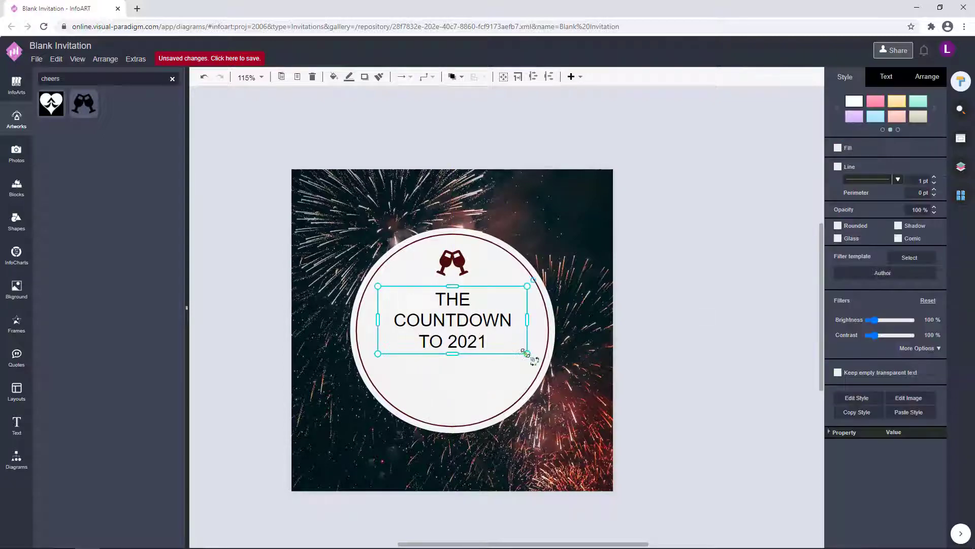
{"action": "left_click_drag", "start_coordinate": [528, 352], "coordinate": [532, 358]}
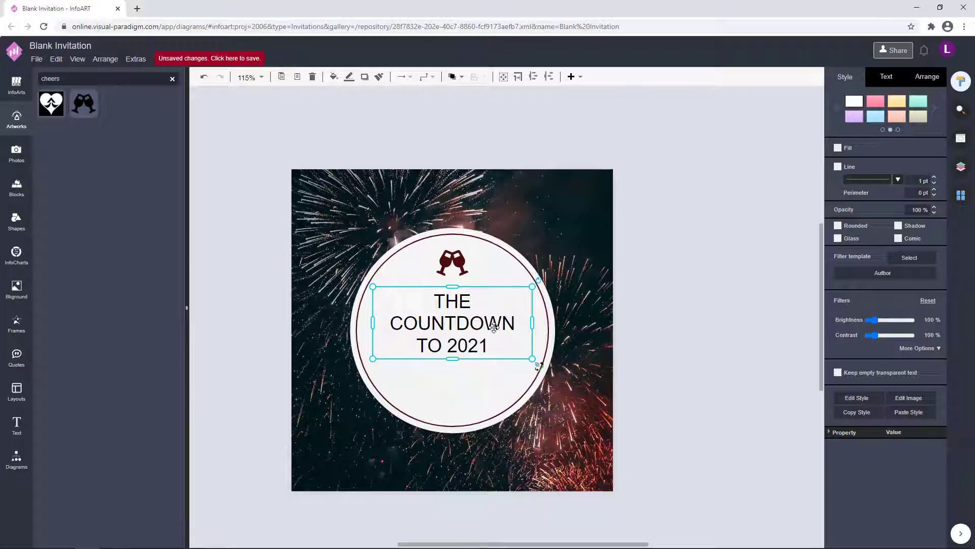
Delete the character just before "COUNTDOWN" in the title text.
{"action": "left_click", "coordinate": [660, 299]}
{"action": "double_click", "coordinate": [471, 303]}
{"action": "left_click", "coordinate": [391, 325]}
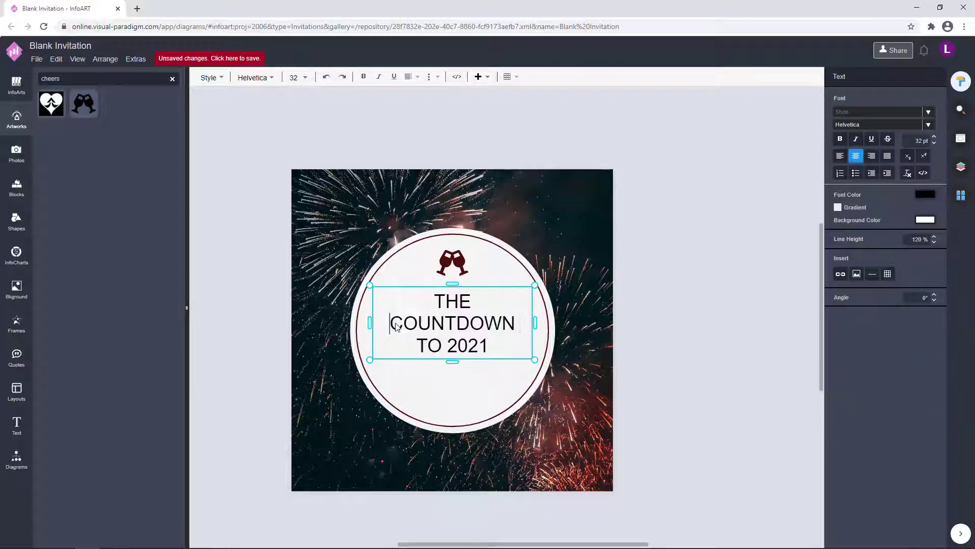
{"action": "key", "text": "BackSpace"}
{"action": "left_click", "coordinate": [658, 318]}
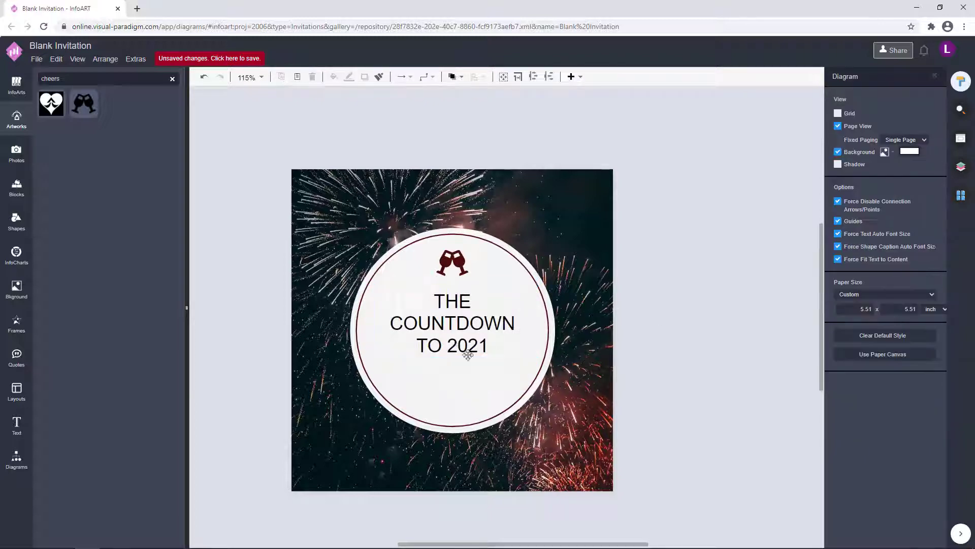
{"action": "left_click", "coordinate": [472, 327]}
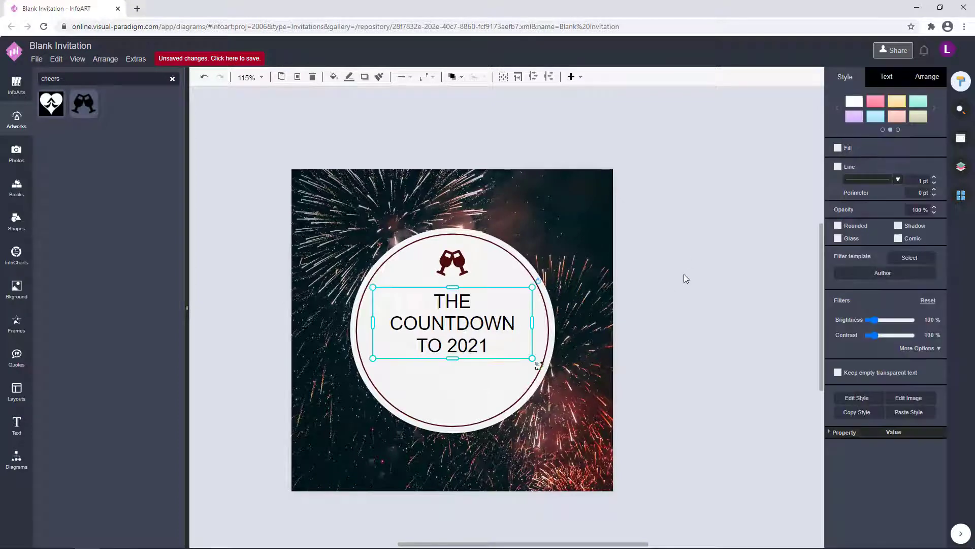
Add a text box reading "DEC 31 | 8PM" on one line, centred beneath the title.
{"action": "double_click", "coordinate": [694, 275]}
{"action": "left_click_drag", "start_coordinate": [694, 274], "coordinate": [427, 370]}
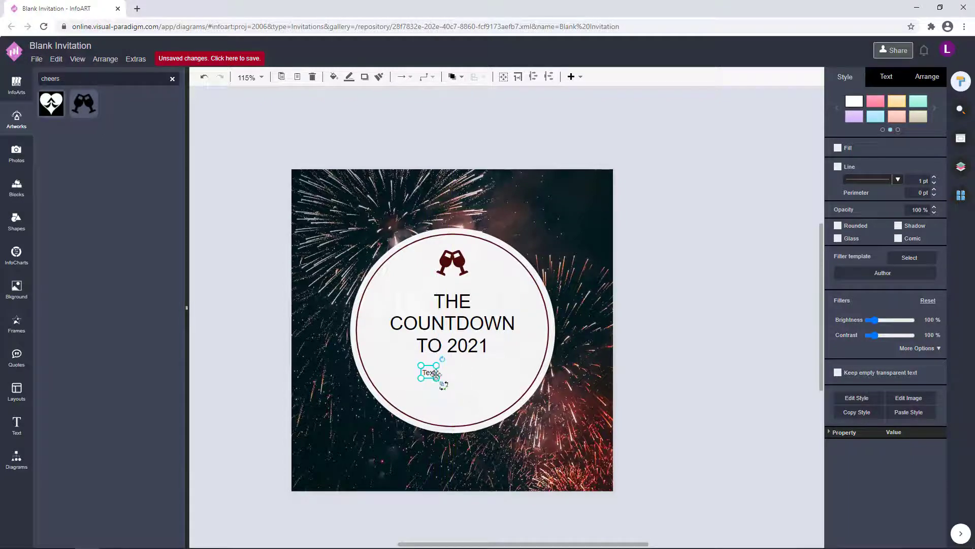
{"action": "double_click", "coordinate": [428, 384]}
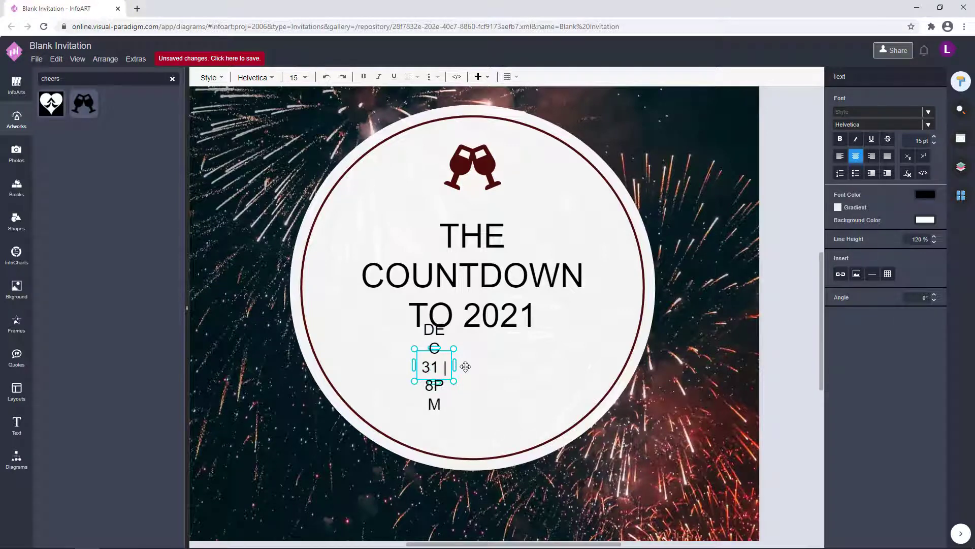
{"action": "left_click_drag", "start_coordinate": [455, 359], "coordinate": [520, 368]}
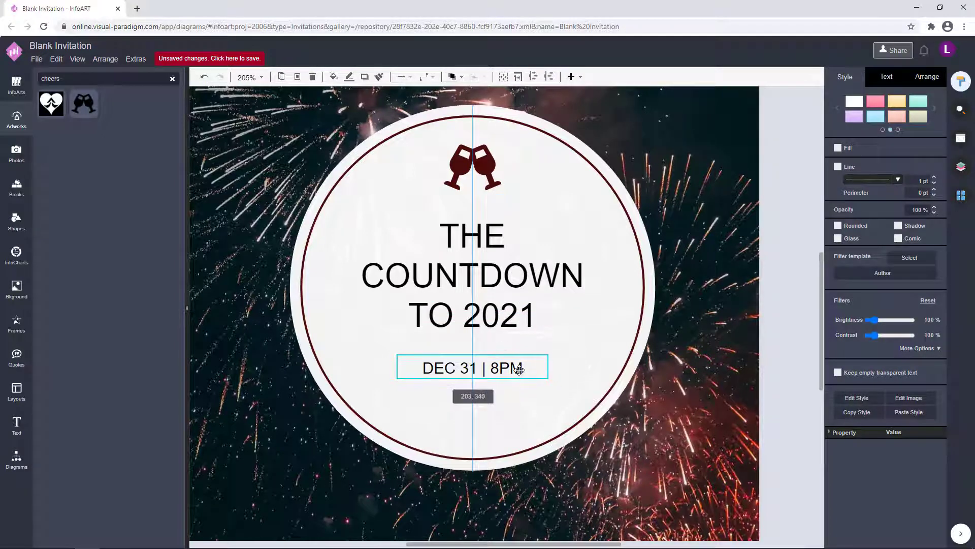
Duplicate the date text below itself, replace the copy with the venue's address, and fit it on one line.
{"action": "left_click_drag", "start_coordinate": [457, 367], "coordinate": [457, 398]}
{"action": "double_click", "coordinate": [457, 398]}
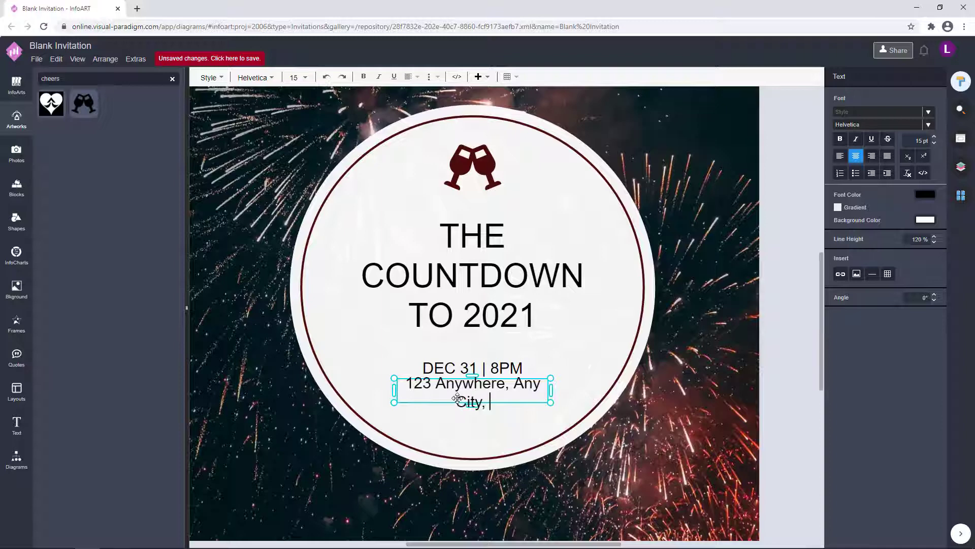
{"action": "left_click", "coordinate": [551, 392]}
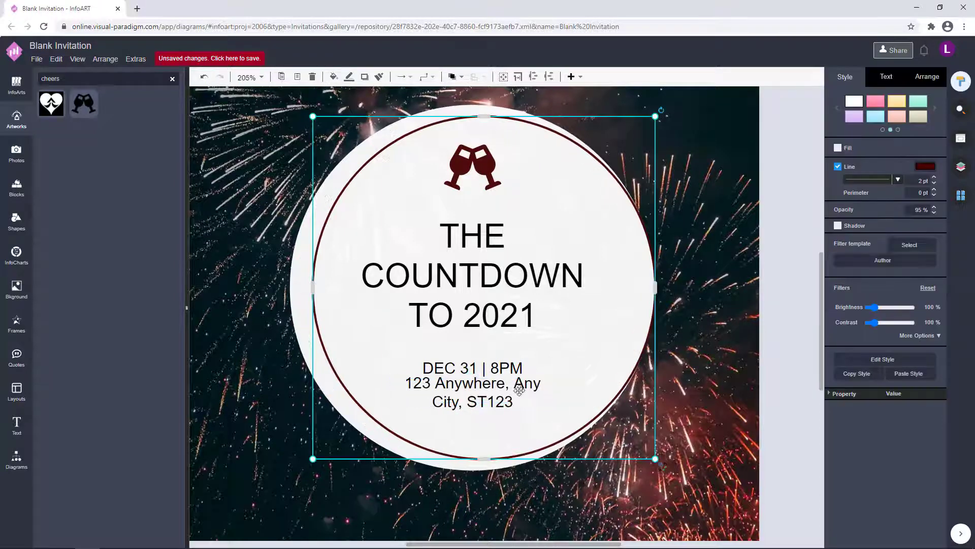
{"action": "left_click", "coordinate": [543, 390]}
{"action": "mouse_move", "coordinate": [595, 388]}
{"action": "left_mouse_down"}
{"action": "mouse_move", "coordinate": [638, 390]}
{"action": "mouse_move", "coordinate": [595, 369]}
{"action": "left_mouse_up"}
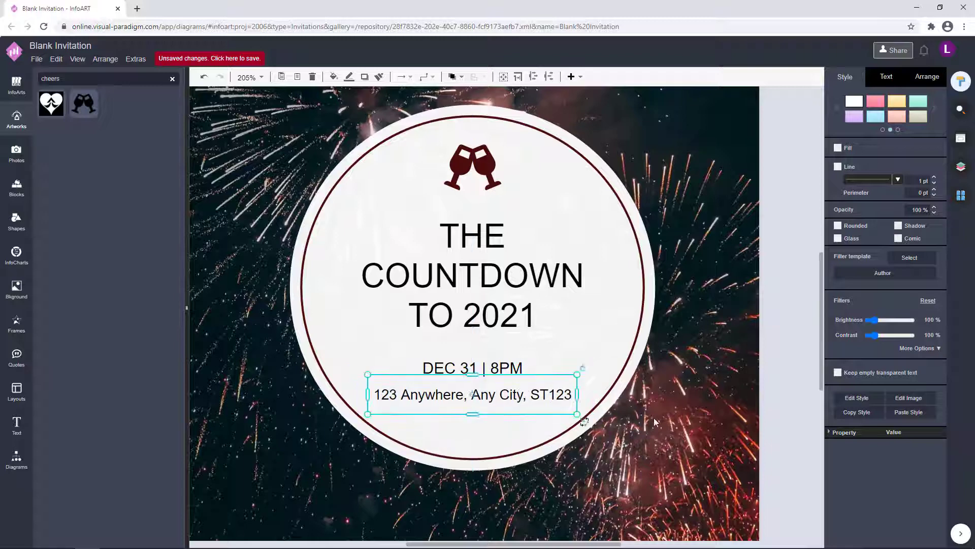
Adjust the spacing between the date line and the address line.
{"action": "scroll", "coordinate": [741, 396], "scroll_direction": "down", "scroll_amount": 2}
{"action": "left_click", "coordinate": [742, 392]}
{"action": "left_click", "coordinate": [552, 384]}
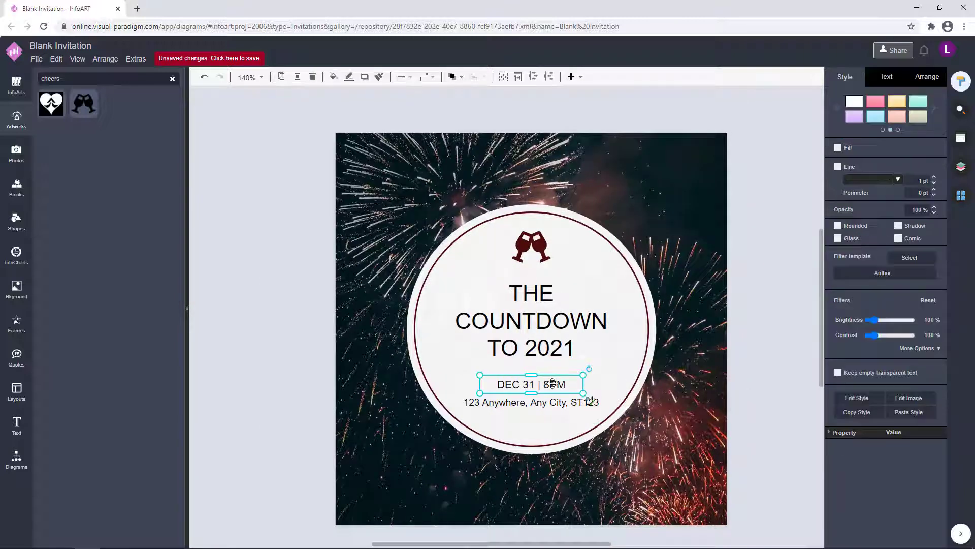
{"action": "left_click_drag", "start_coordinate": [553, 385], "coordinate": [557, 402]}
{"action": "left_click", "coordinate": [735, 385]}
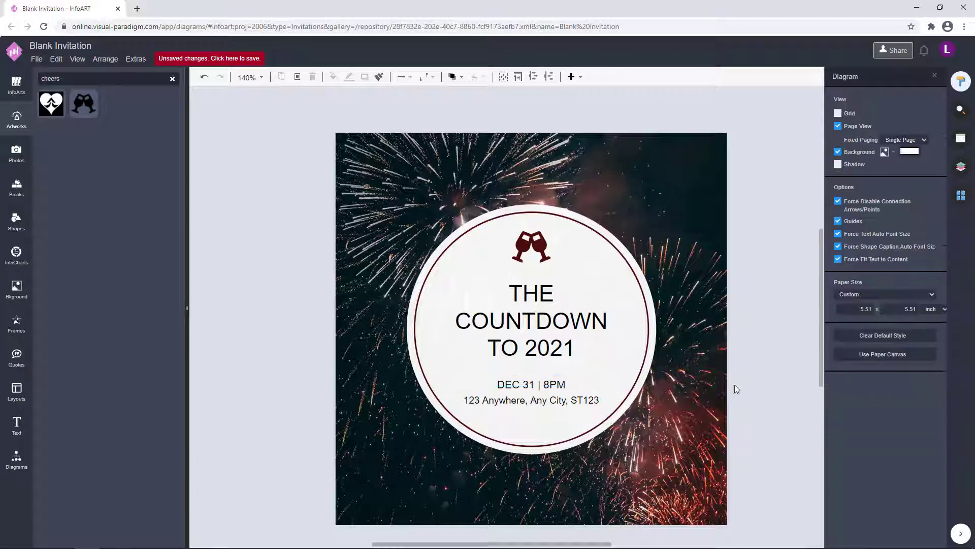
Change the font of the title, date and address texts to Abril Fatface.
{"action": "left_click", "coordinate": [498, 332]}
{"action": "left_click", "coordinate": [508, 406]}
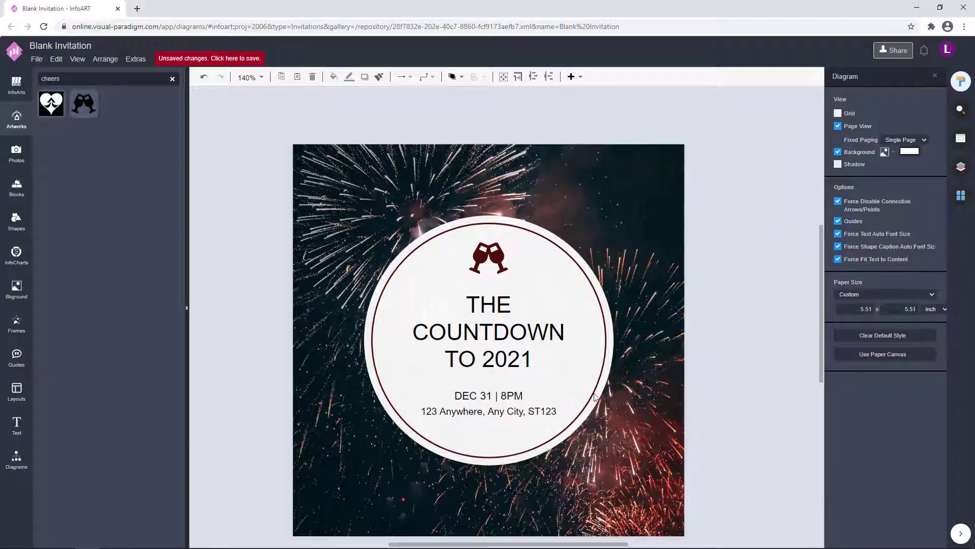
{"action": "left_click", "coordinate": [503, 391], "text": "shift"}
{"action": "left_click", "coordinate": [581, 350], "text": "shift"}
{"action": "left_click", "coordinate": [886, 76]}
{"action": "left_click", "coordinate": [879, 112]}
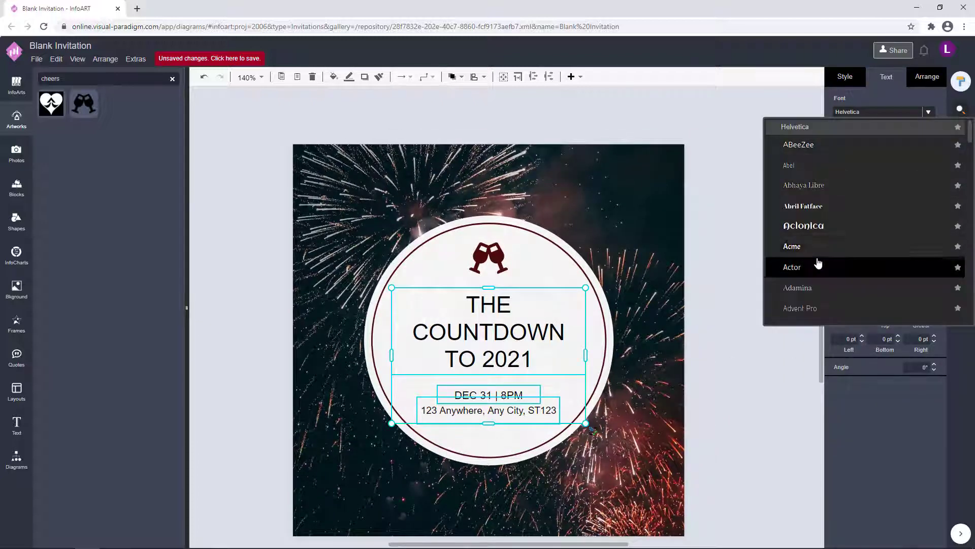
{"action": "left_click", "coordinate": [818, 262]}
{"action": "left_click", "coordinate": [724, 253]}
Set the title's font colour to dark red, matching the ring and glasses.
{"action": "left_click", "coordinate": [521, 349]}
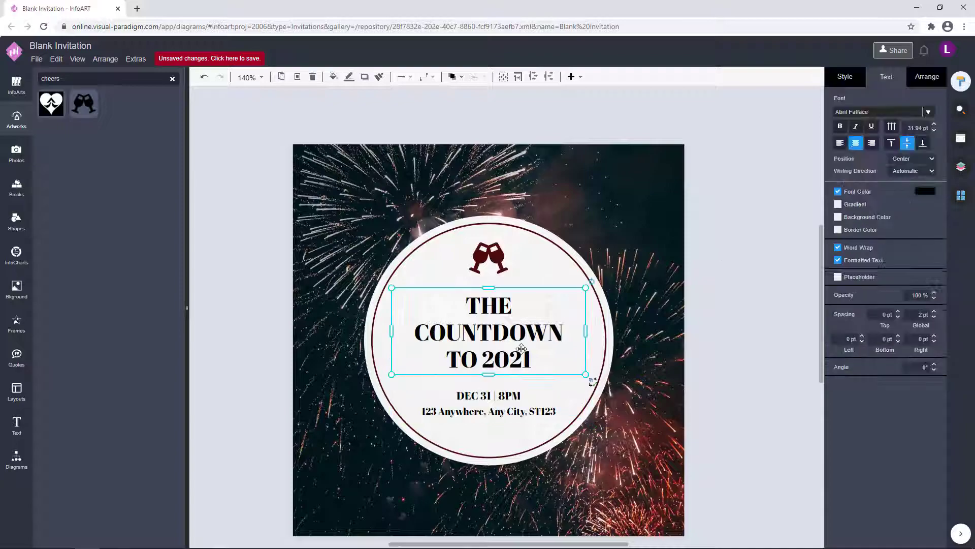
{"action": "left_click", "coordinate": [925, 191]}
{"action": "left_click", "coordinate": [752, 325]}
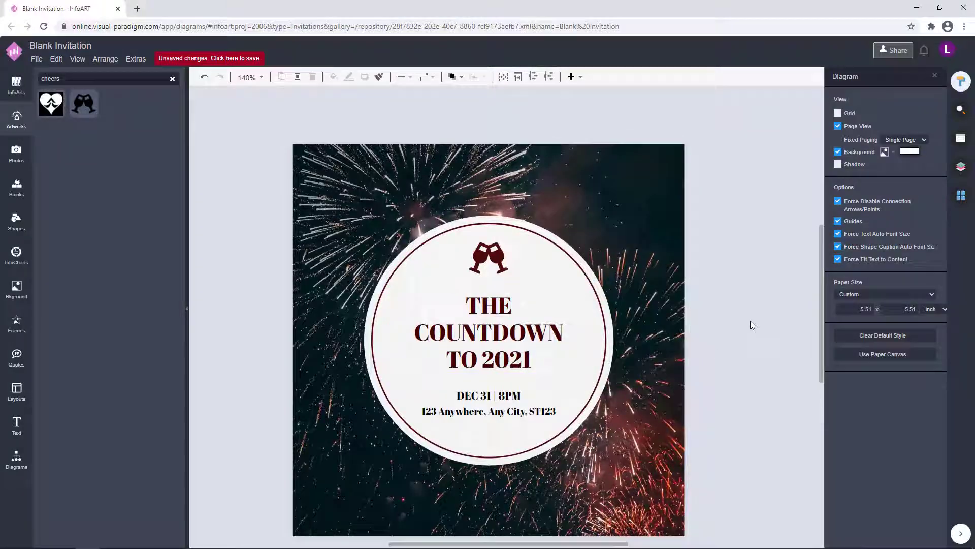
Change the font of the date and address texts to Bellefair.
{"action": "left_click", "coordinate": [517, 402]}
{"action": "left_click", "coordinate": [879, 111]}
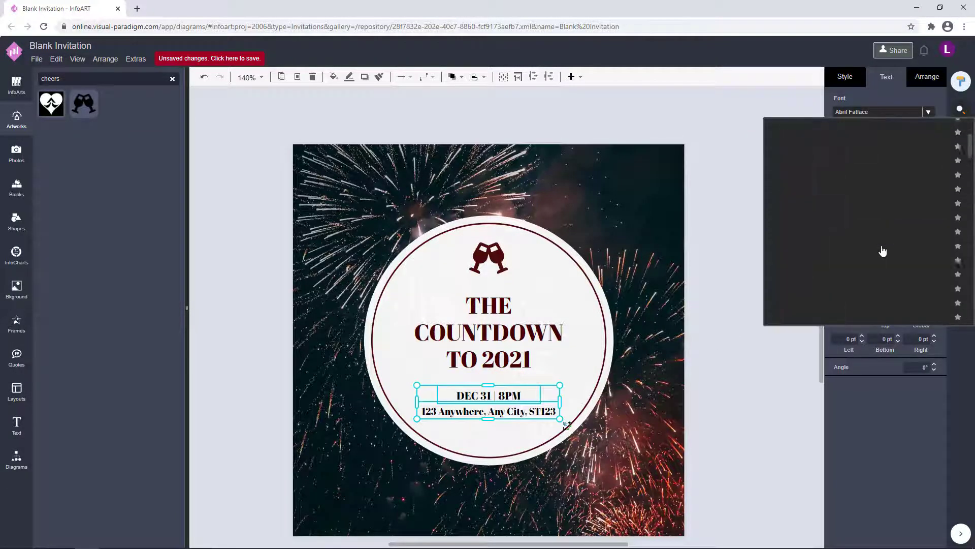
{"action": "left_click", "coordinate": [843, 223]}
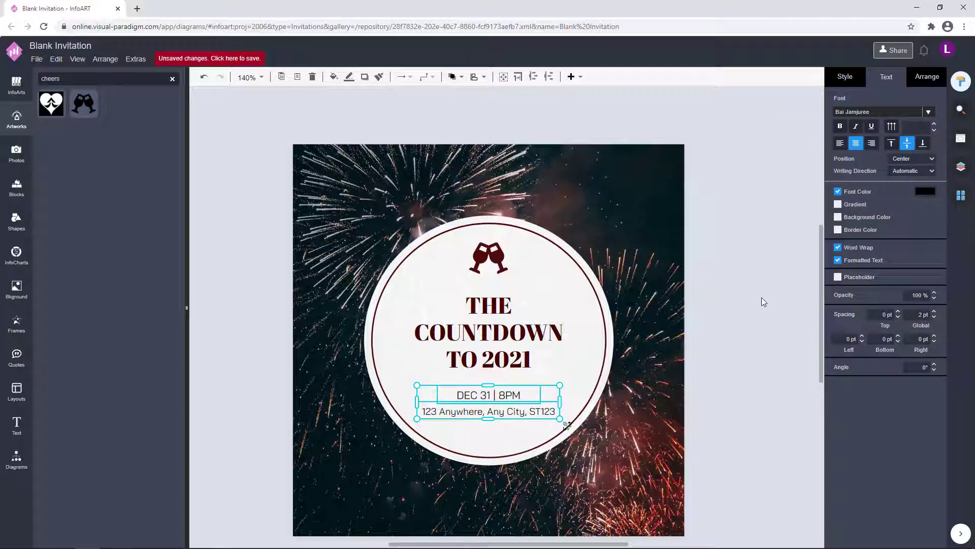
{"action": "left_click", "coordinate": [879, 111]}
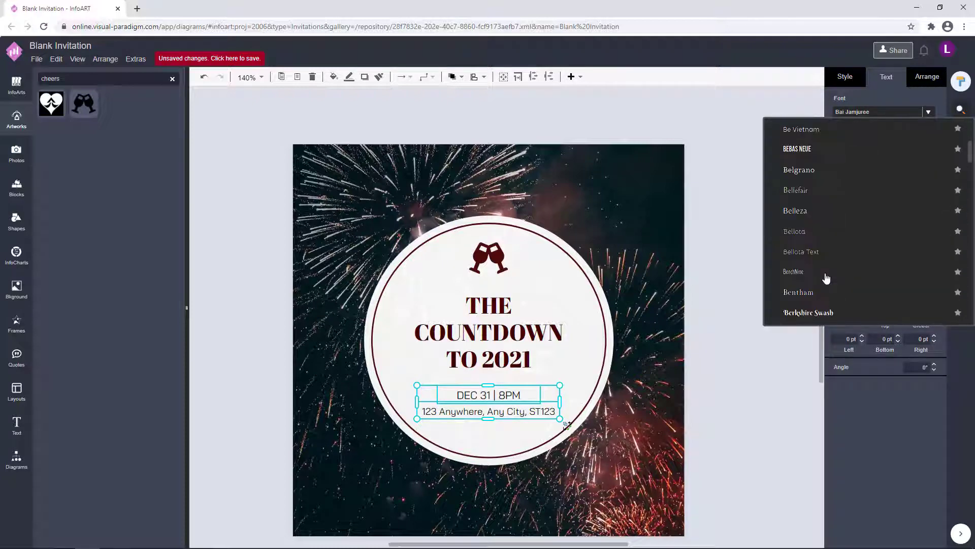
{"action": "left_click", "coordinate": [821, 210]}
{"action": "left_click", "coordinate": [753, 303]}
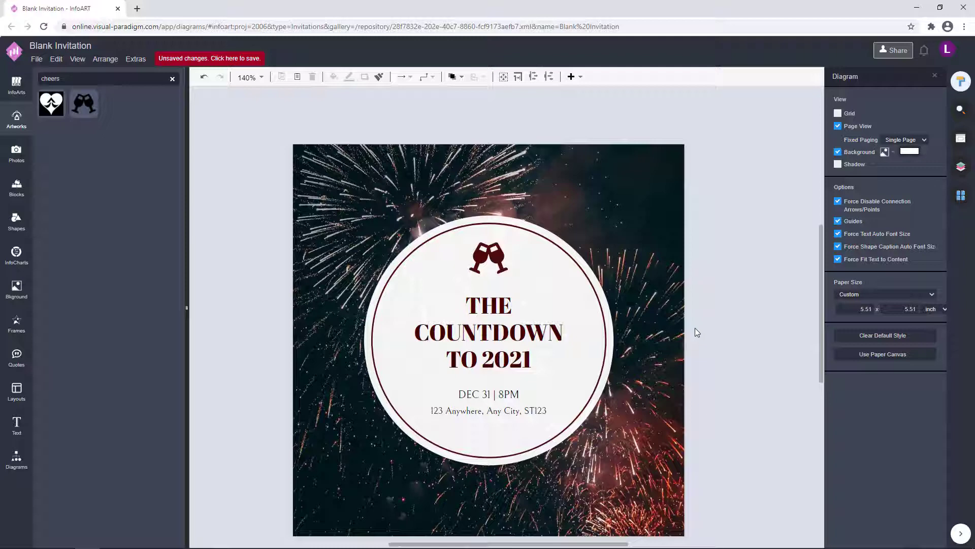
Change the font of the title text to Baskervville.
{"action": "left_click", "coordinate": [524, 346]}
{"action": "left_click", "coordinate": [879, 112]}
{"action": "left_click", "coordinate": [827, 228]}
{"action": "left_click", "coordinate": [926, 116]}
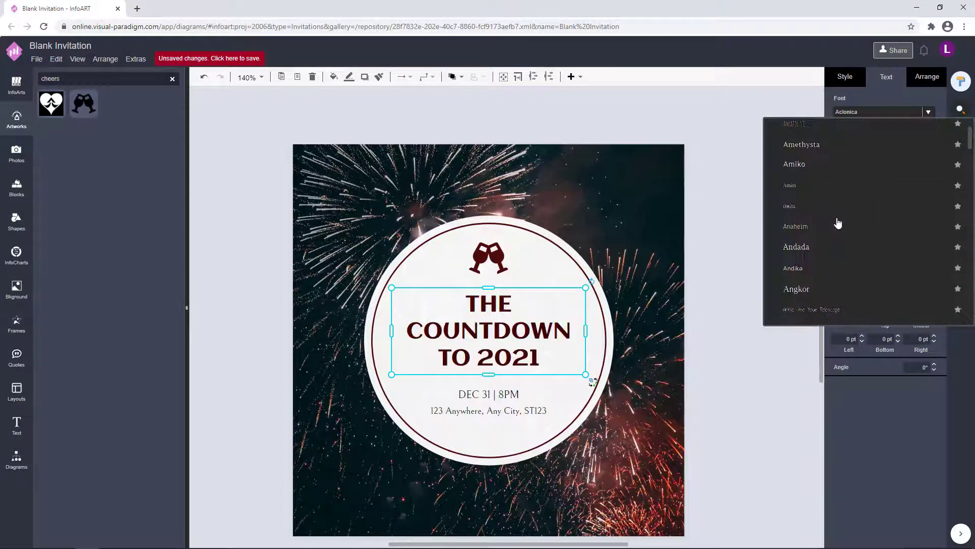
{"action": "scroll", "coordinate": [836, 224], "scroll_direction": "down", "scroll_amount": 10}
{"action": "scroll", "coordinate": [838, 228], "scroll_direction": "down", "scroll_amount": 8}
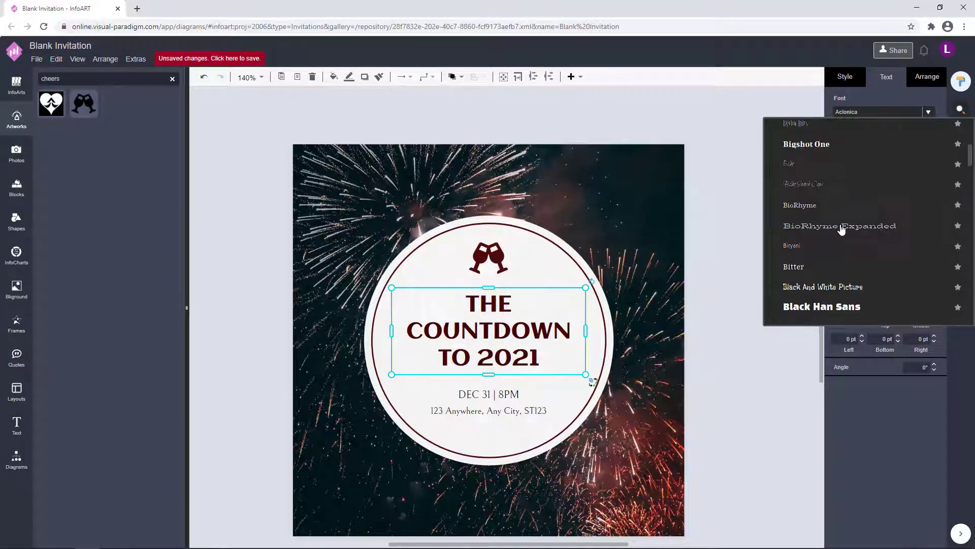
{"action": "left_click", "coordinate": [825, 274]}
{"action": "left_click", "coordinate": [732, 302]}
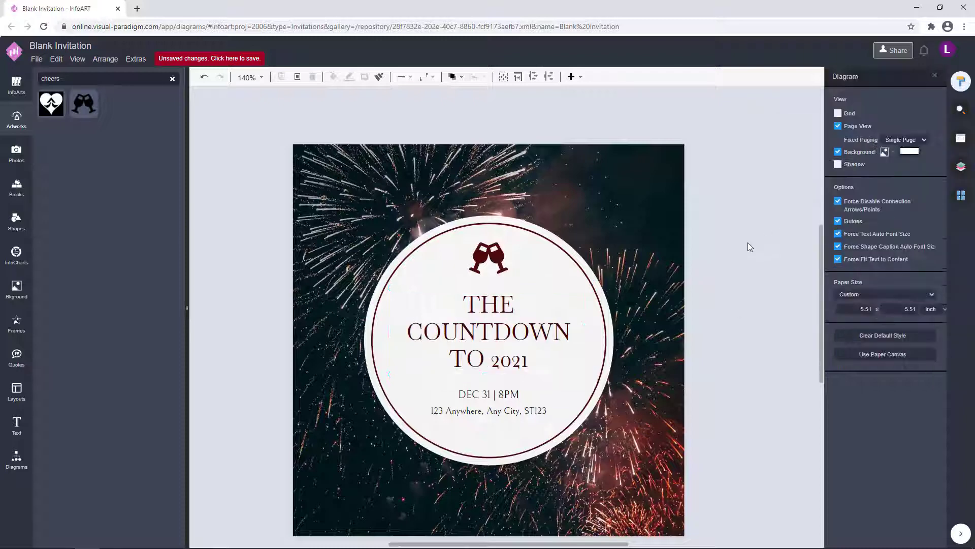
{"action": "scroll", "coordinate": [731, 355], "scroll_direction": "down", "scroll_amount": 2}
{"action": "left_click", "coordinate": [541, 335]}
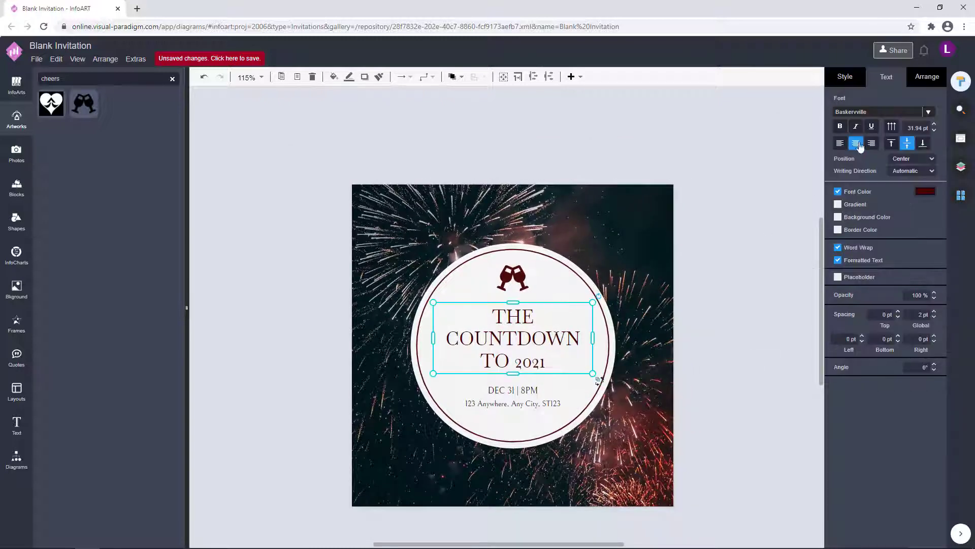
{"action": "left_click", "coordinate": [750, 248]}
{"action": "key", "text": "ctrl+z"}
{"action": "left_click", "coordinate": [702, 315]}
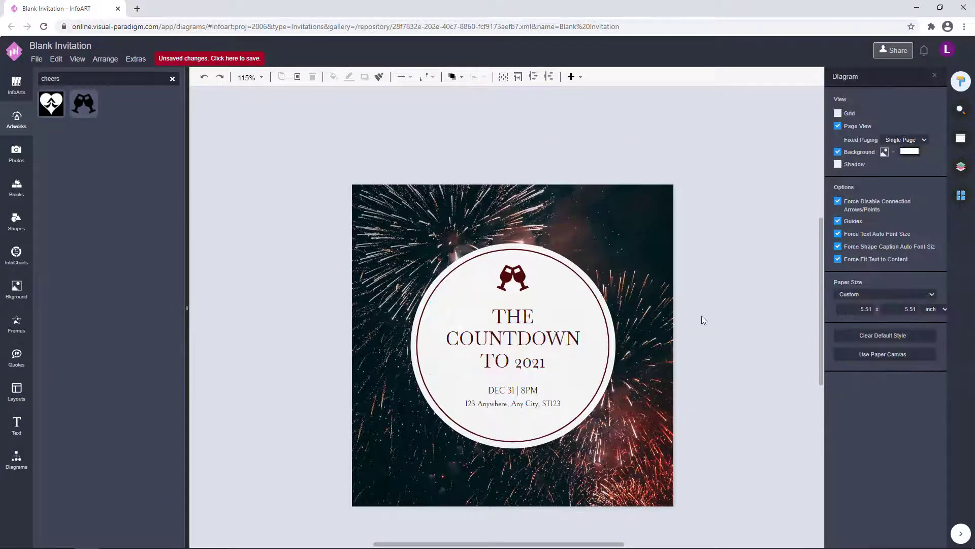
Remove 2021 from the title's last line, leaving an empty space after TO.
{"action": "scroll", "coordinate": [702, 315], "scroll_direction": "up", "scroll_amount": 2}
{"action": "double_click", "coordinate": [516, 364]}
{"action": "left_click_drag", "start_coordinate": [494, 363], "coordinate": [534, 363]}
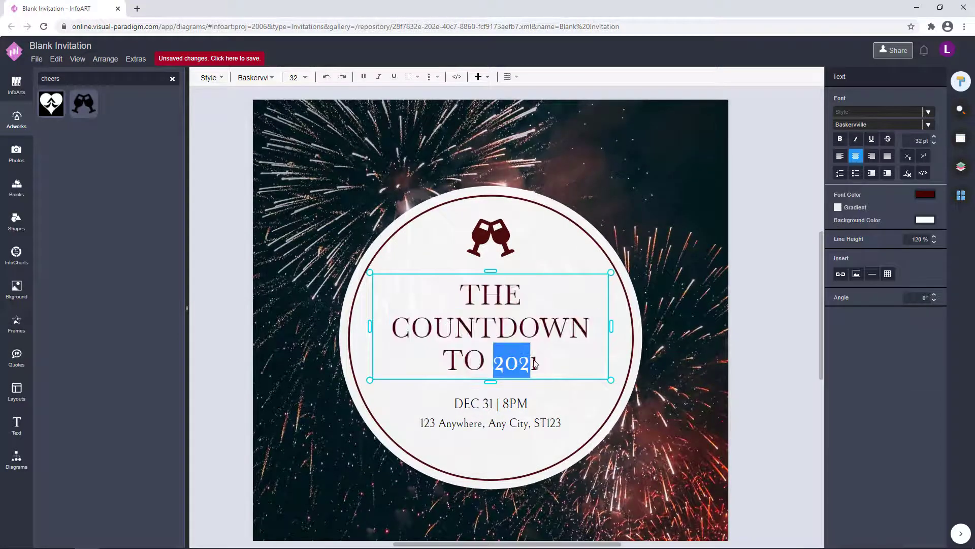
{"action": "key", "text": "BackSpace"}
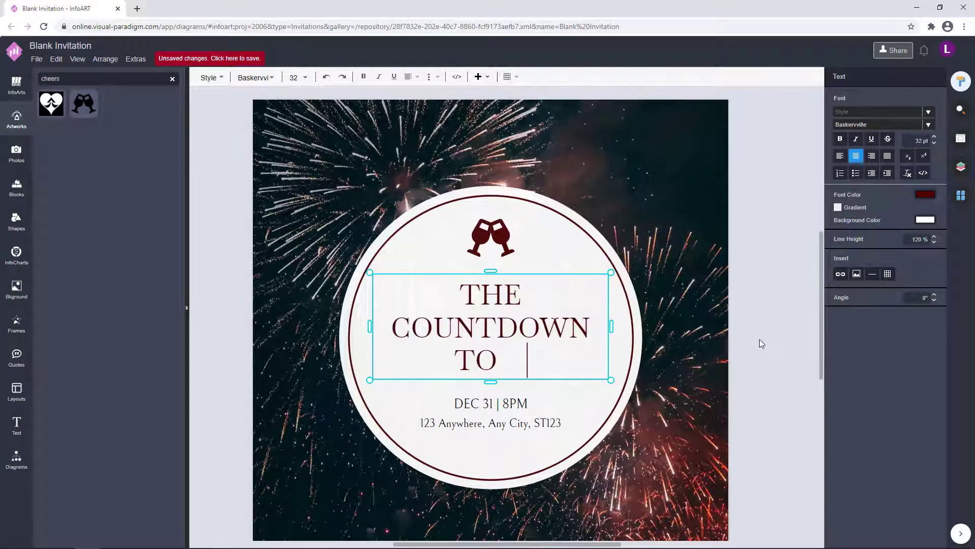
{"action": "left_click", "coordinate": [759, 339]}
Add a separate text reading 2021 above the invitation page and enlarge it.
{"action": "scroll", "coordinate": [767, 343], "scroll_direction": "down", "scroll_amount": 2}
{"action": "type", "text": "2021"}
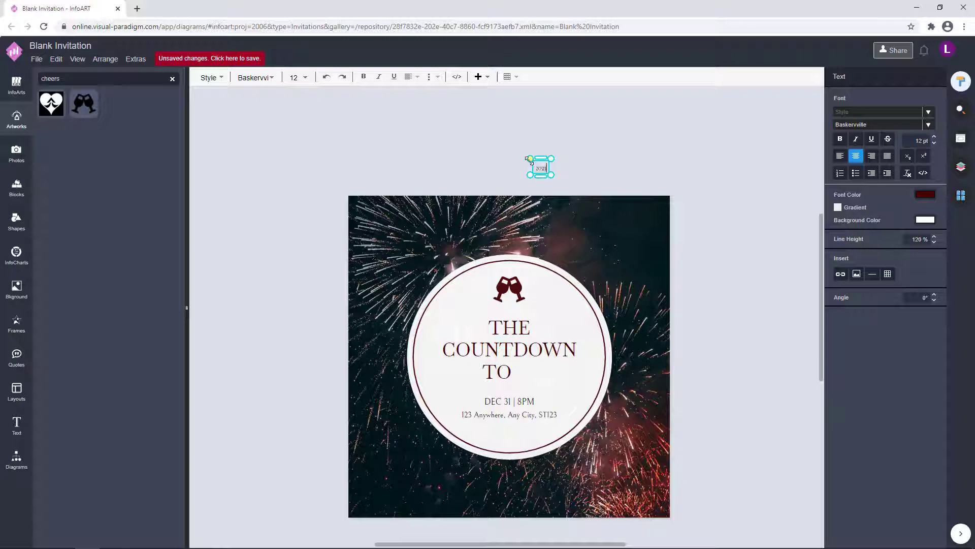
{"action": "left_click", "coordinate": [528, 159]}
{"action": "left_click", "coordinate": [540, 167]}
{"action": "left_click_drag", "start_coordinate": [552, 158], "coordinate": [629, 99]}
Change the separate 2021 text's font to Abril Fatface.
{"action": "left_click", "coordinate": [879, 112]}
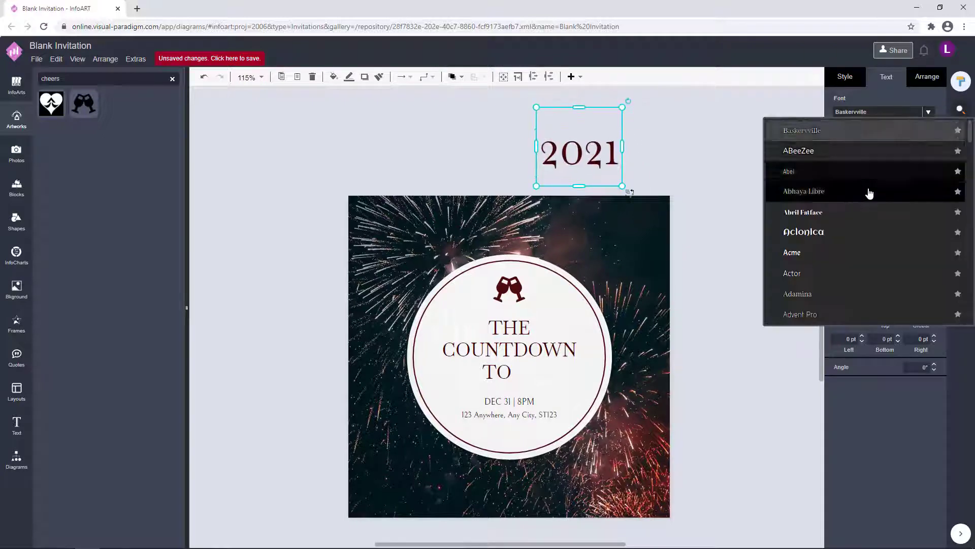
{"action": "scroll", "coordinate": [869, 193], "scroll_direction": "down", "scroll_amount": 10}
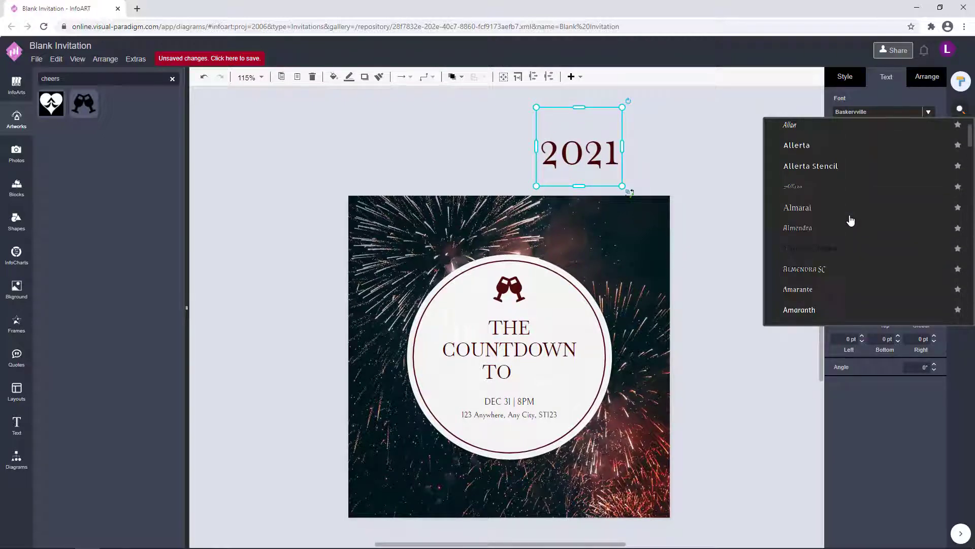
{"action": "scroll", "coordinate": [833, 224], "scroll_direction": "up", "scroll_amount": 8}
{"action": "left_click", "coordinate": [836, 216]}
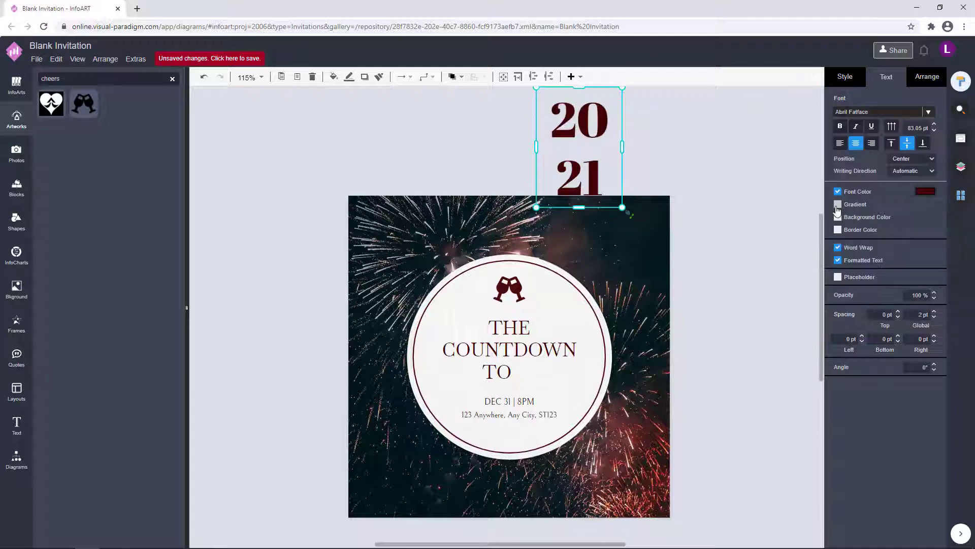
Widen the 2021 text so it fits on one line, and place it at a reduced size beside TO.
{"action": "left_click_drag", "start_coordinate": [622, 147], "coordinate": [657, 148]}
{"action": "left_click_drag", "start_coordinate": [579, 208], "coordinate": [603, 160]}
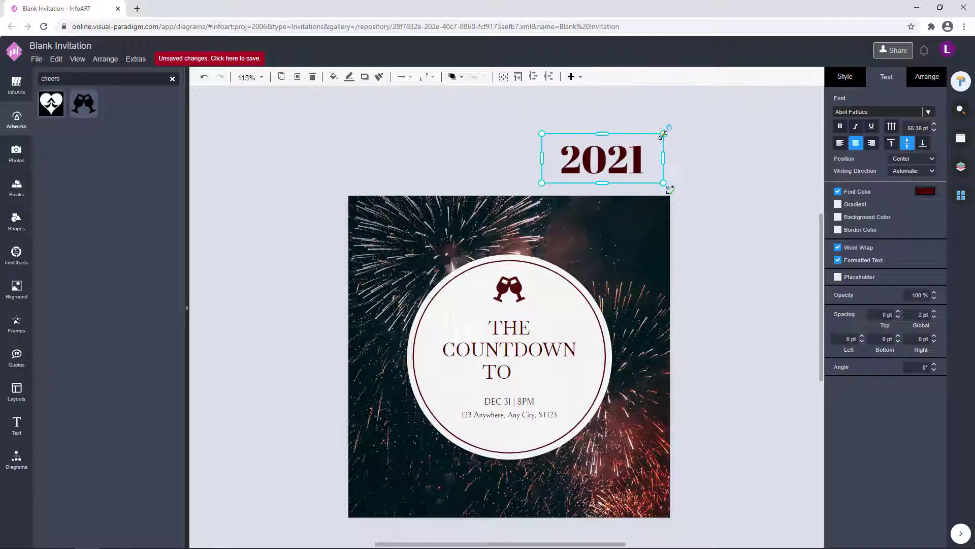
{"action": "left_click_drag", "start_coordinate": [663, 135], "coordinate": [550, 375]}
{"action": "left_click", "coordinate": [718, 361]}
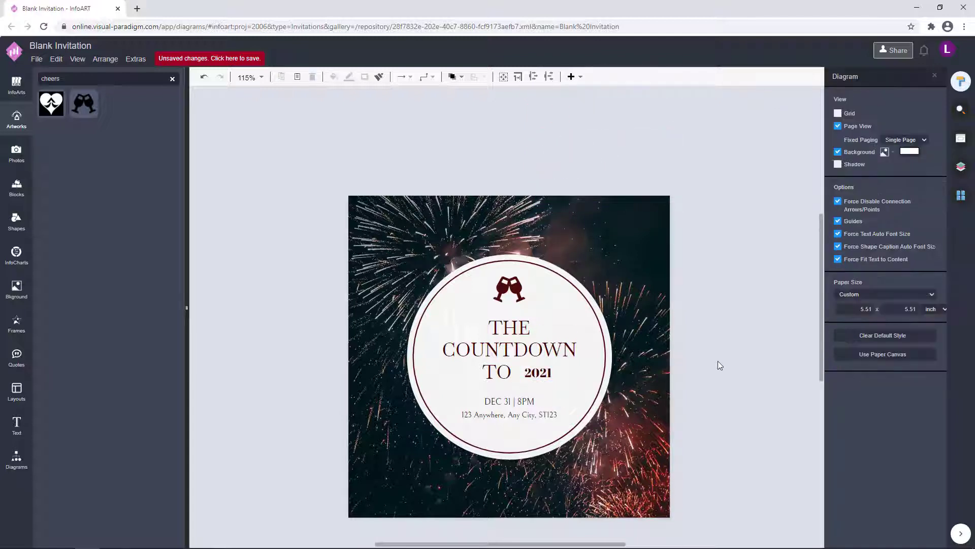
Change the font of the 2021 text beside TO to Architects Daughter.
{"action": "left_click", "coordinate": [538, 368]}
{"action": "scroll", "coordinate": [546, 366], "scroll_direction": "up", "scroll_amount": 3}
{"action": "left_click", "coordinate": [928, 113]}
{"action": "left_click", "coordinate": [871, 257]}
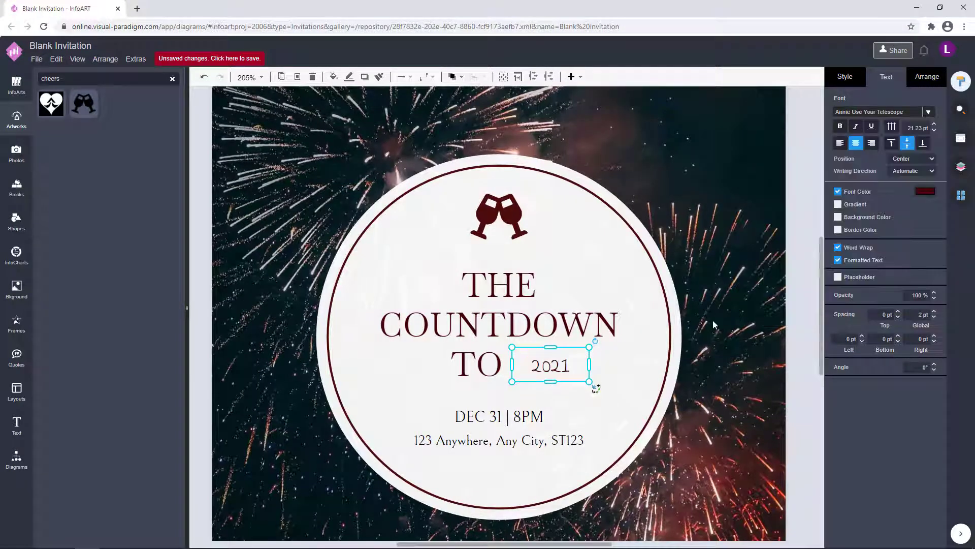
{"action": "left_click", "coordinate": [928, 112]}
{"action": "scroll", "coordinate": [892, 213], "scroll_direction": "down", "scroll_amount": 10}
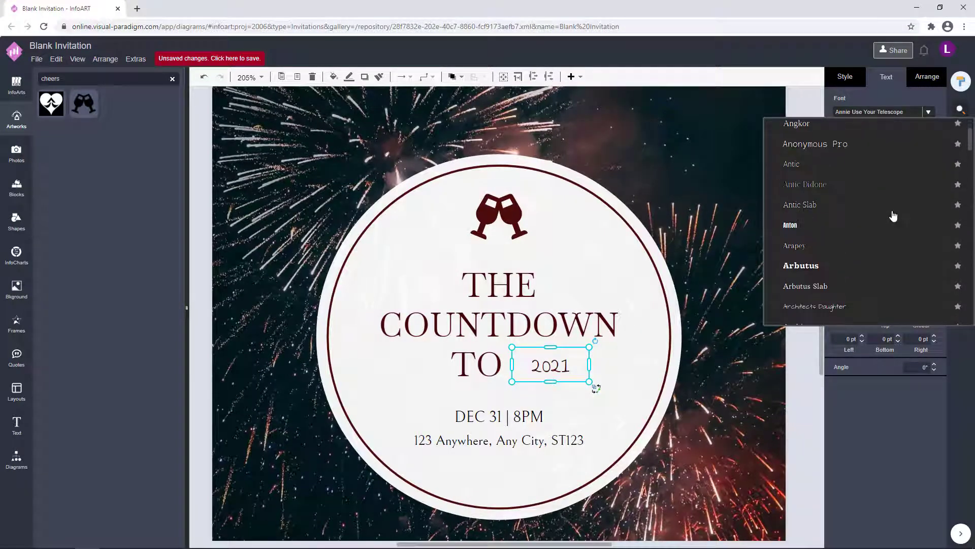
{"action": "left_click", "coordinate": [892, 214]}
{"action": "left_click", "coordinate": [808, 330]}
Enlarge the 2021 text to about 28 pt and line it up with TO in the title.
{"action": "scroll", "coordinate": [740, 407], "scroll_direction": "down", "scroll_amount": 3}
{"action": "left_click", "coordinate": [544, 355]}
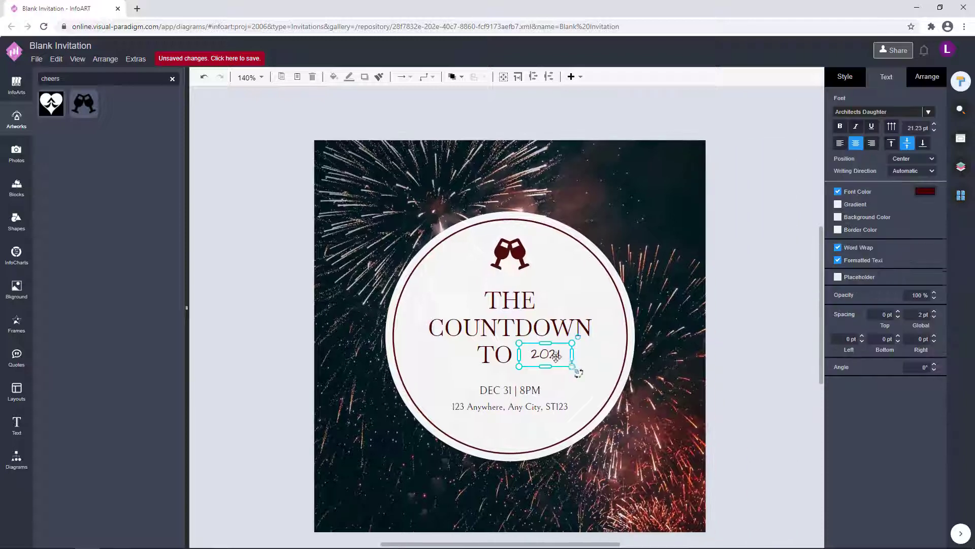
{"action": "mouse_move", "coordinate": [570, 366]}
{"action": "left_mouse_down"}
{"action": "mouse_move", "coordinate": [589, 377]}
{"action": "mouse_move", "coordinate": [558, 360]}
{"action": "left_mouse_up"}
{"action": "double_click", "coordinate": [579, 373]}
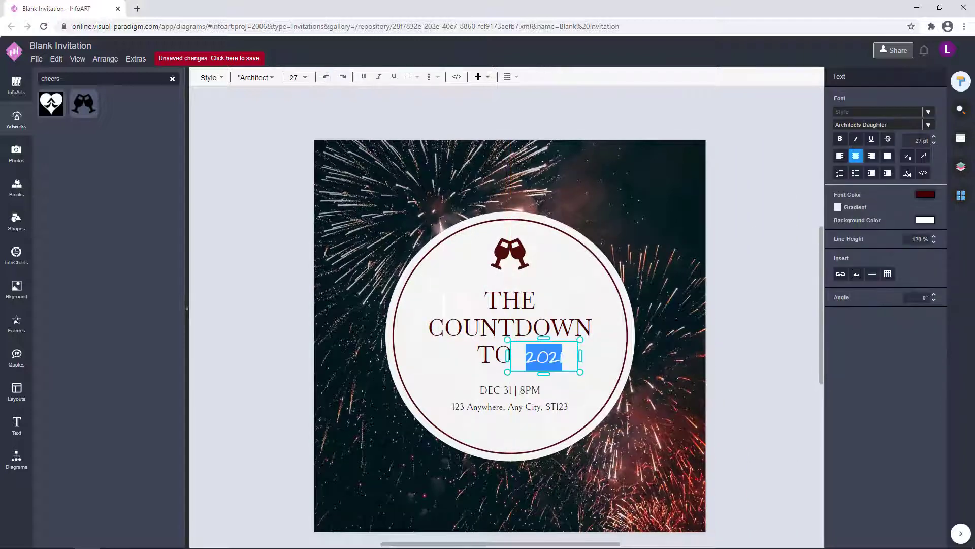
{"action": "left_click", "coordinate": [595, 376]}
{"action": "double_click", "coordinate": [579, 370]}
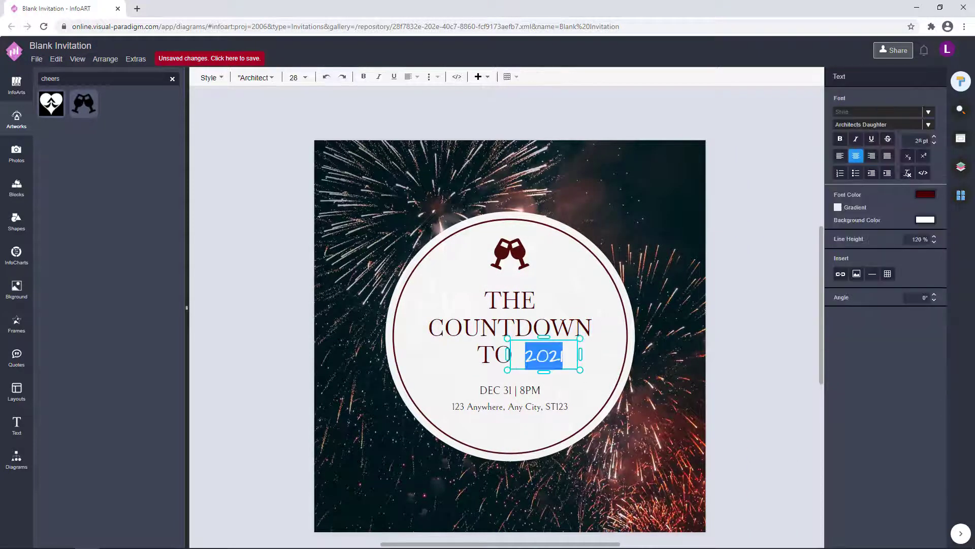
{"action": "left_click", "coordinate": [766, 334]}
{"action": "left_click", "coordinate": [766, 334]}
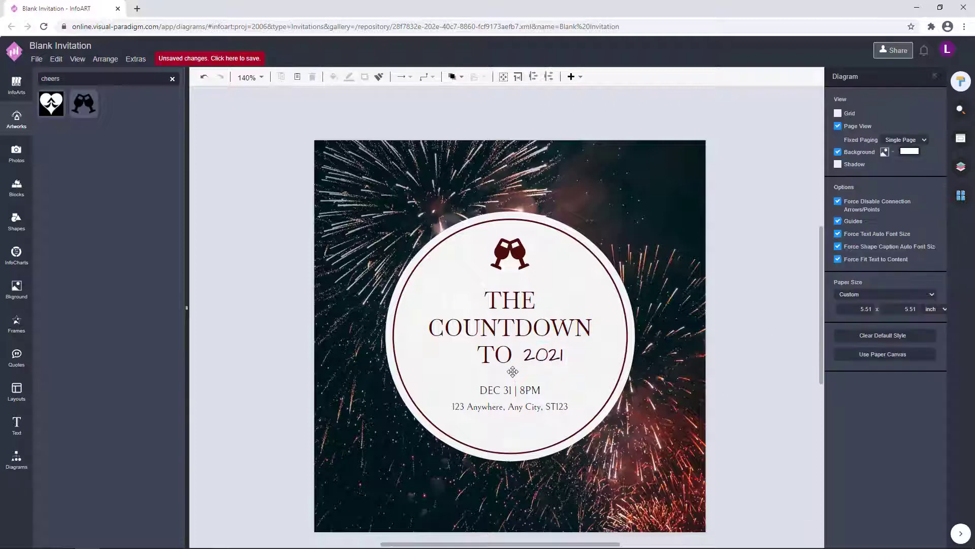
Enlarge the address text slightly and shift the date and address lines a little further down.
{"action": "left_click", "coordinate": [514, 391]}
{"action": "left_click", "coordinate": [556, 406], "text": "shift"}
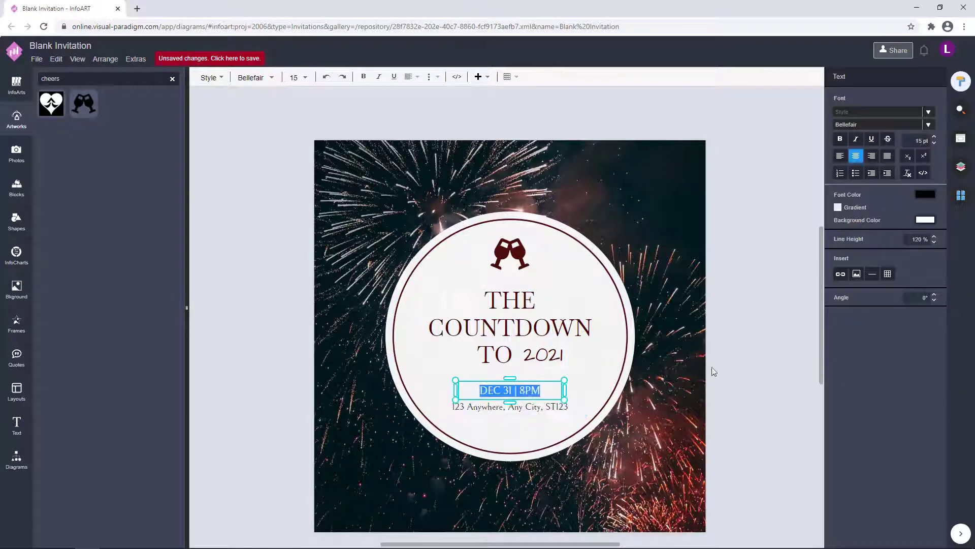
{"action": "left_click", "coordinate": [775, 316]}
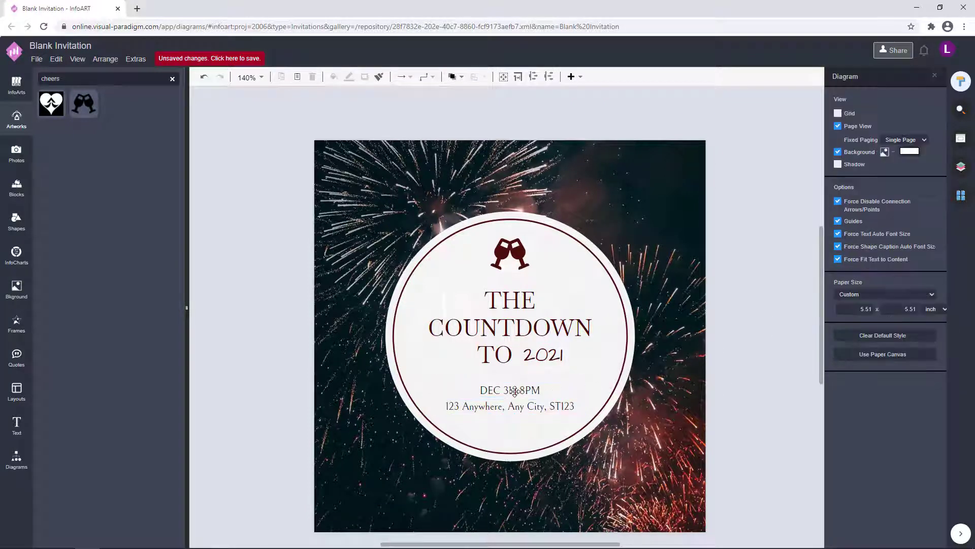
{"action": "left_click", "coordinate": [523, 392]}
{"action": "left_click", "coordinate": [546, 406], "text": "shift"}
{"action": "left_click", "coordinate": [716, 381]}
Change the font of the 2021 text to Dancing Script.
{"action": "left_click", "coordinate": [542, 354]}
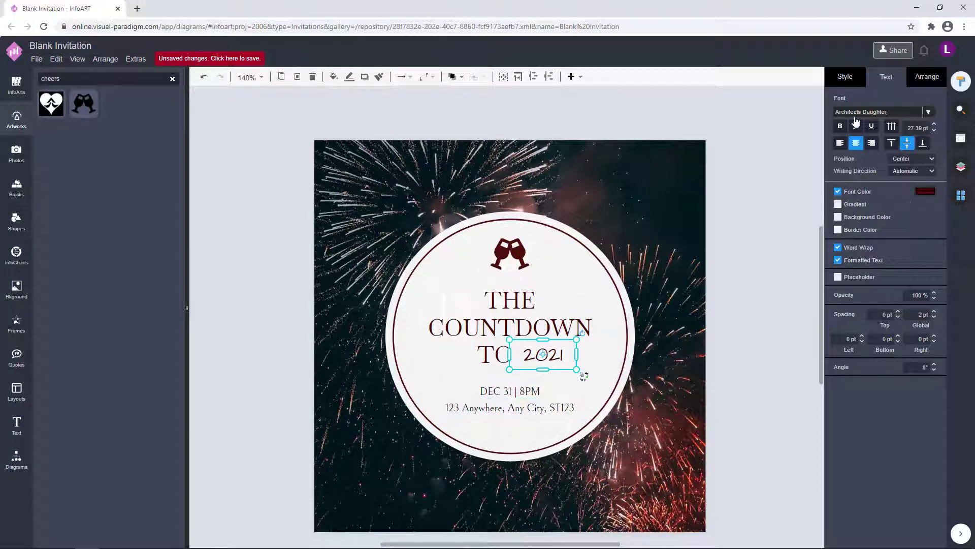
{"action": "left_click", "coordinate": [929, 112]}
{"action": "scroll", "coordinate": [829, 247], "scroll_direction": "down", "scroll_amount": 10}
{"action": "scroll", "coordinate": [829, 247], "scroll_direction": "down", "scroll_amount": 5}
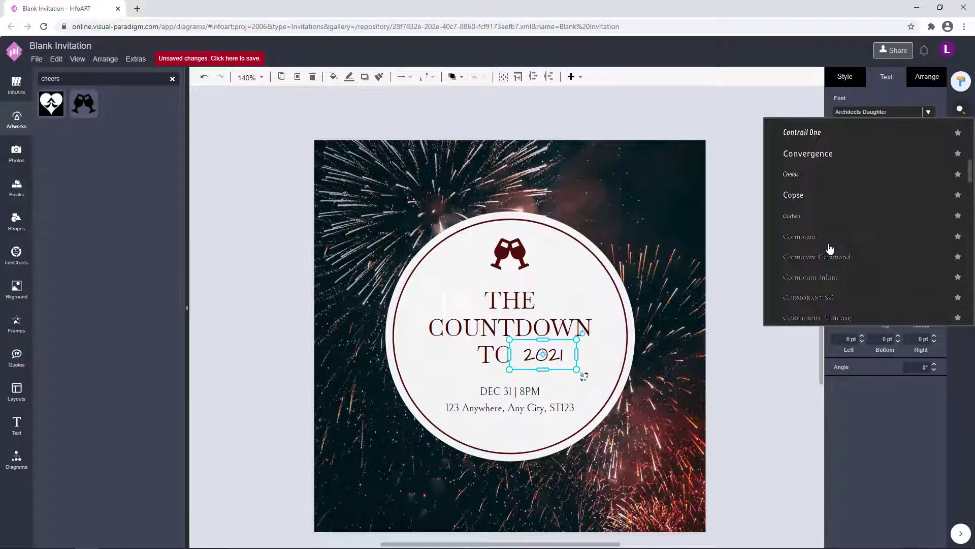
{"action": "left_click", "coordinate": [847, 202]}
{"action": "left_click", "coordinate": [761, 295]}
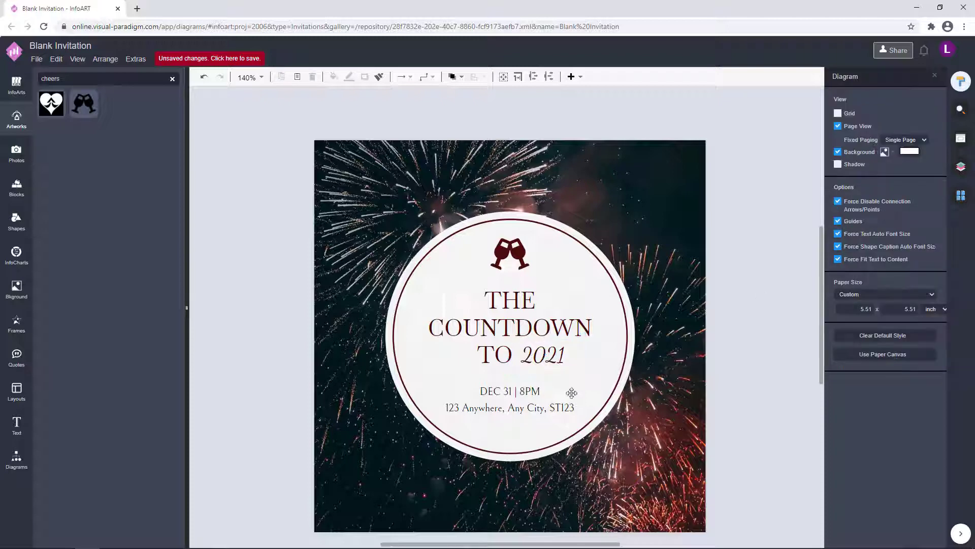
Change the font of the 2021 text to Charmonman.
{"action": "left_click", "coordinate": [589, 359]}
{"action": "double_click", "coordinate": [576, 365]}
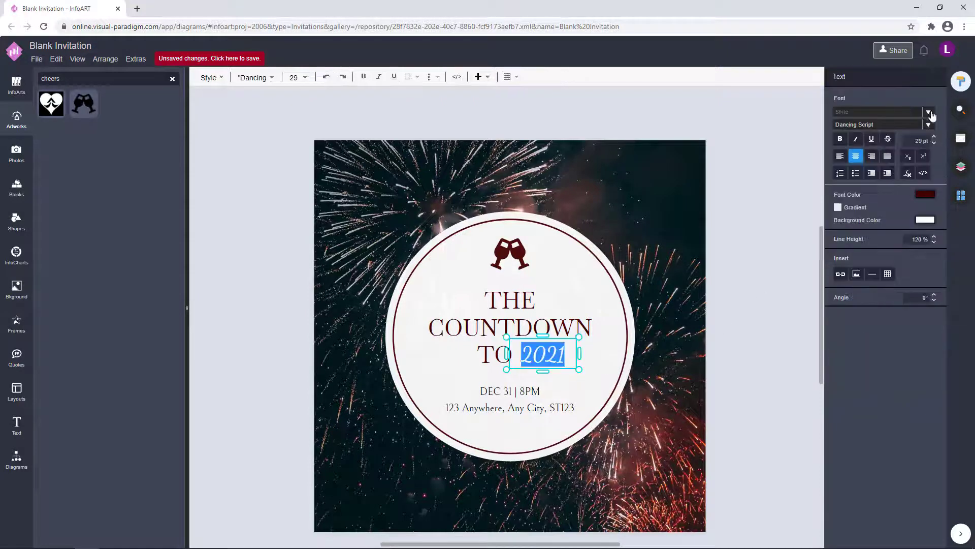
{"action": "left_click", "coordinate": [929, 124]}
{"action": "scroll", "coordinate": [860, 240], "scroll_direction": "up", "scroll_amount": 1}
{"action": "left_click", "coordinate": [828, 289]}
{"action": "left_click", "coordinate": [657, 349]}
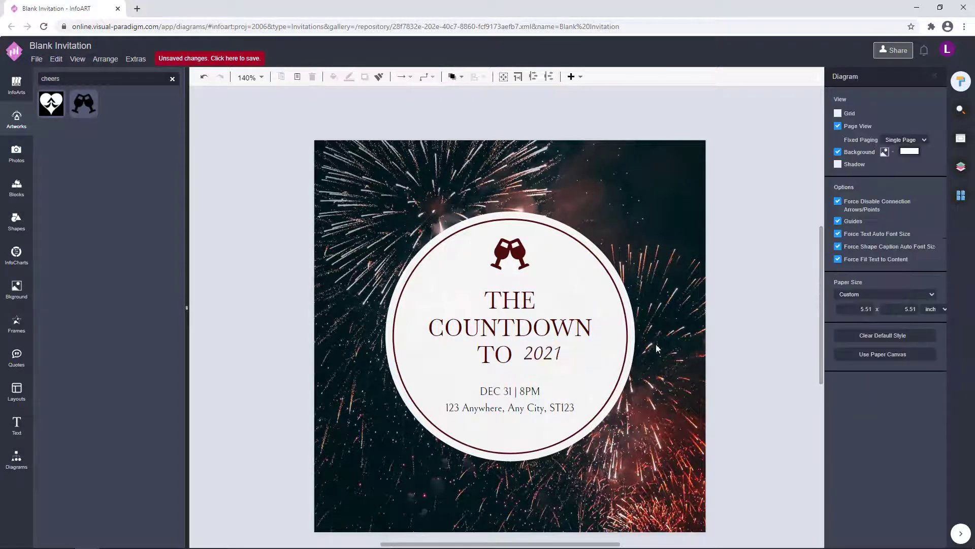
Change the font of the 2021 text to Dynalight and adjust its fit beside TO.
{"action": "double_click", "coordinate": [555, 360]}
{"action": "left_click", "coordinate": [928, 125]}
{"action": "scroll", "coordinate": [819, 263], "scroll_direction": "up", "scroll_amount": 5}
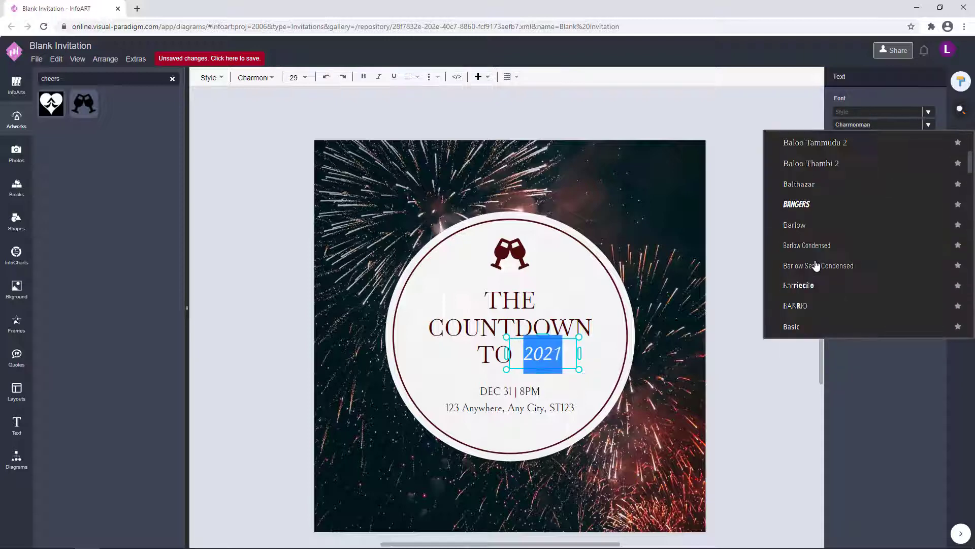
{"action": "scroll", "coordinate": [815, 264], "scroll_direction": "down", "scroll_amount": 10}
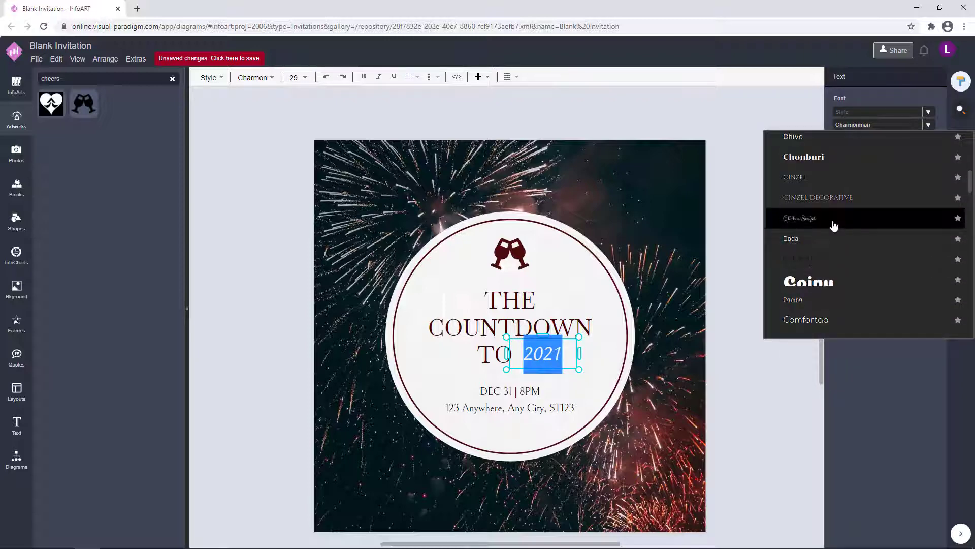
{"action": "scroll", "coordinate": [827, 255], "scroll_direction": "down", "scroll_amount": 3}
{"action": "scroll", "coordinate": [827, 282], "scroll_direction": "up", "scroll_amount": 5}
{"action": "left_click", "coordinate": [828, 285]}
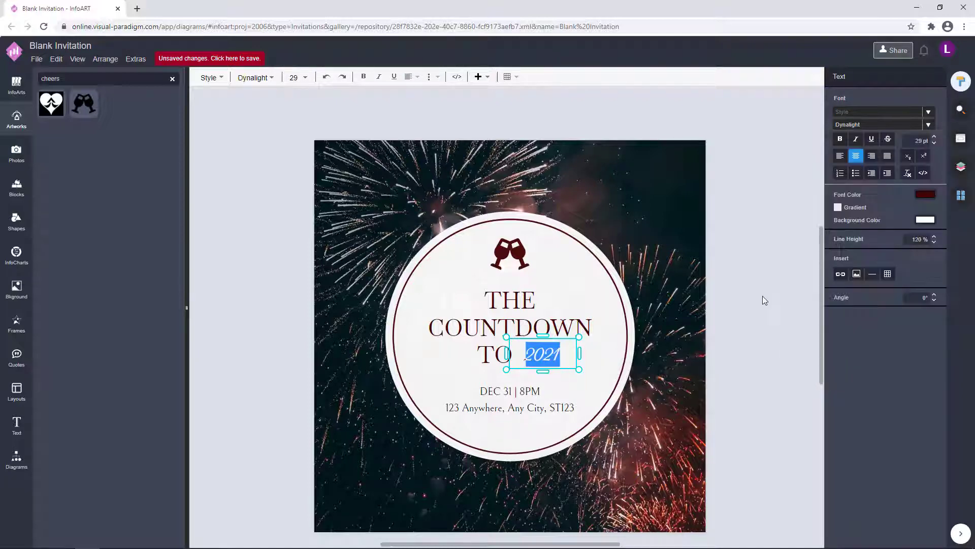
{"action": "left_click", "coordinate": [727, 356]}
{"action": "double_click", "coordinate": [528, 326]}
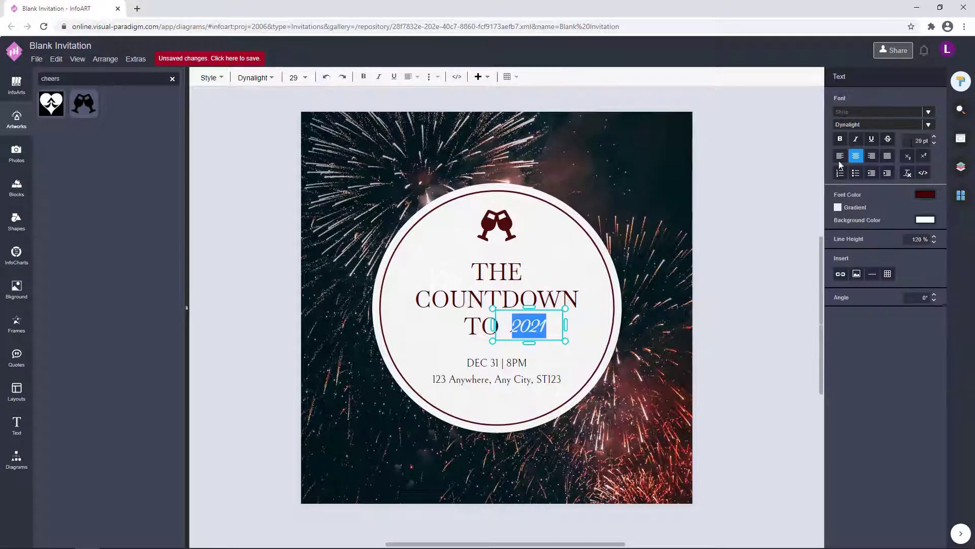
{"action": "left_click", "coordinate": [555, 331]}
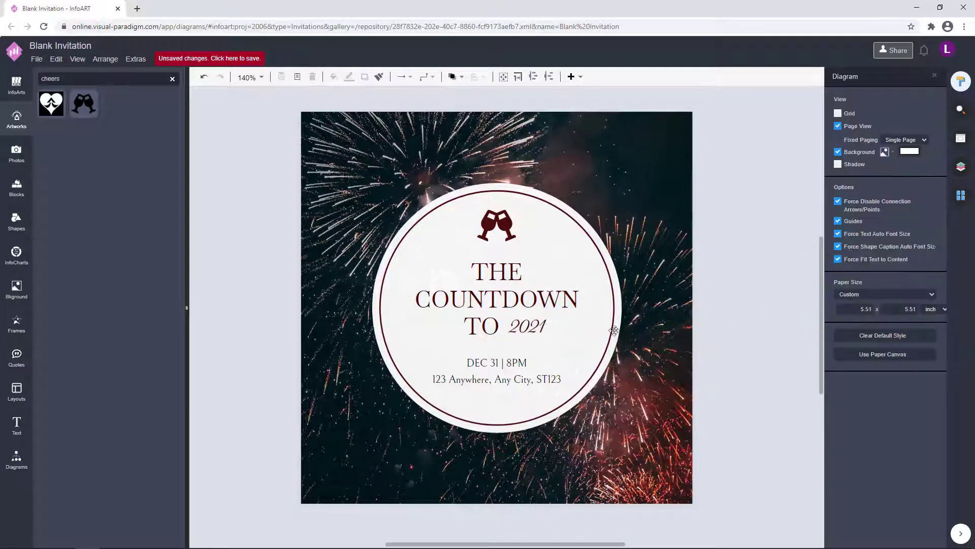
Enlarge the 2021 text slightly so it fits better beside TO.
{"action": "left_click", "coordinate": [529, 325]}
{"action": "left_click", "coordinate": [669, 312]}
{"action": "scroll", "coordinate": [732, 305], "scroll_direction": "down", "scroll_amount": 1}
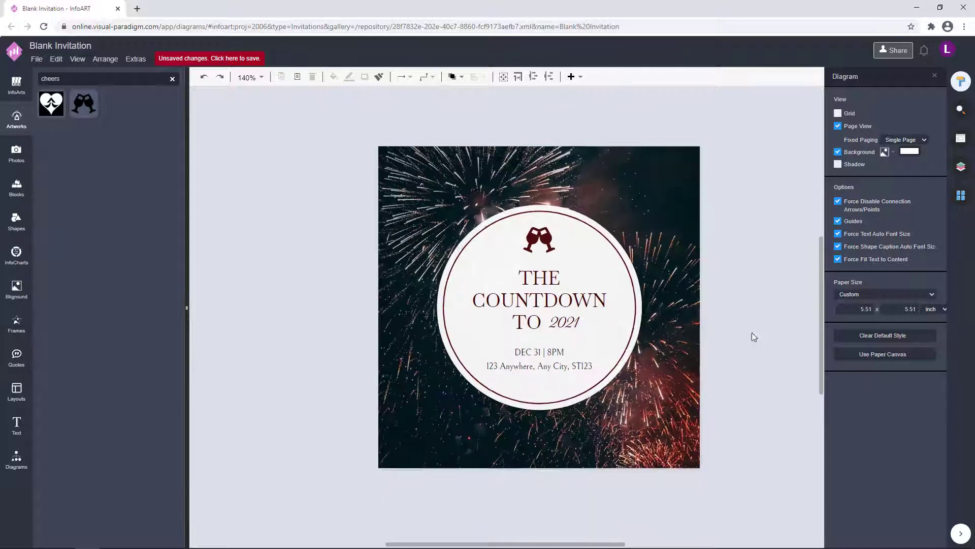
{"action": "double_click", "coordinate": [566, 322]}
{"action": "left_click", "coordinate": [598, 338]}
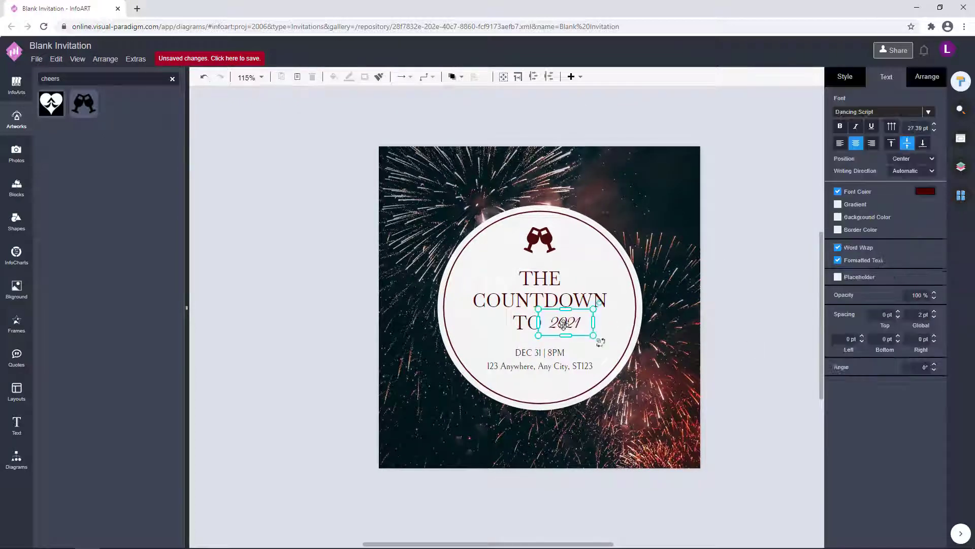
{"action": "left_click", "coordinate": [675, 327]}
{"action": "double_click", "coordinate": [565, 322]}
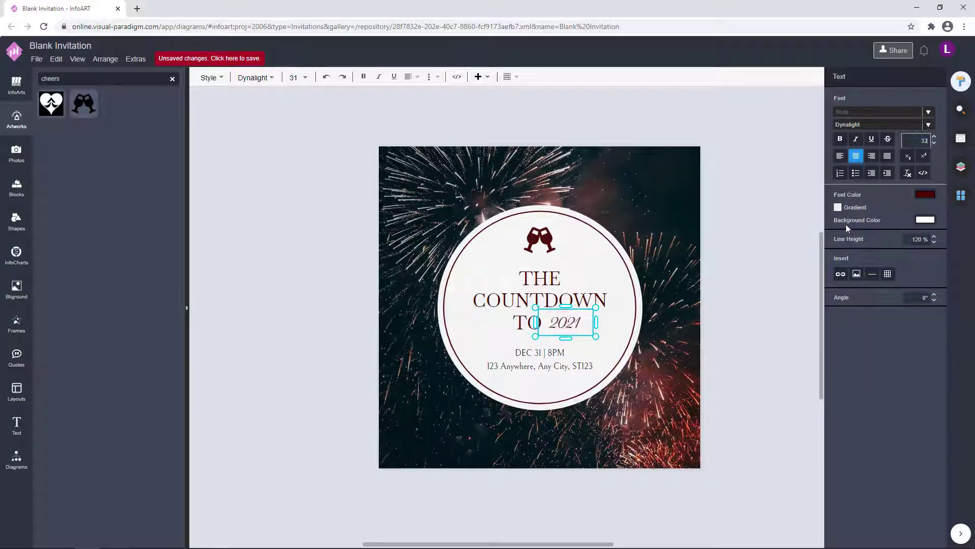
{"action": "left_click", "coordinate": [750, 298]}
{"action": "left_click", "coordinate": [749, 298]}
{"action": "scroll", "coordinate": [761, 360], "scroll_direction": "up", "scroll_amount": 2}
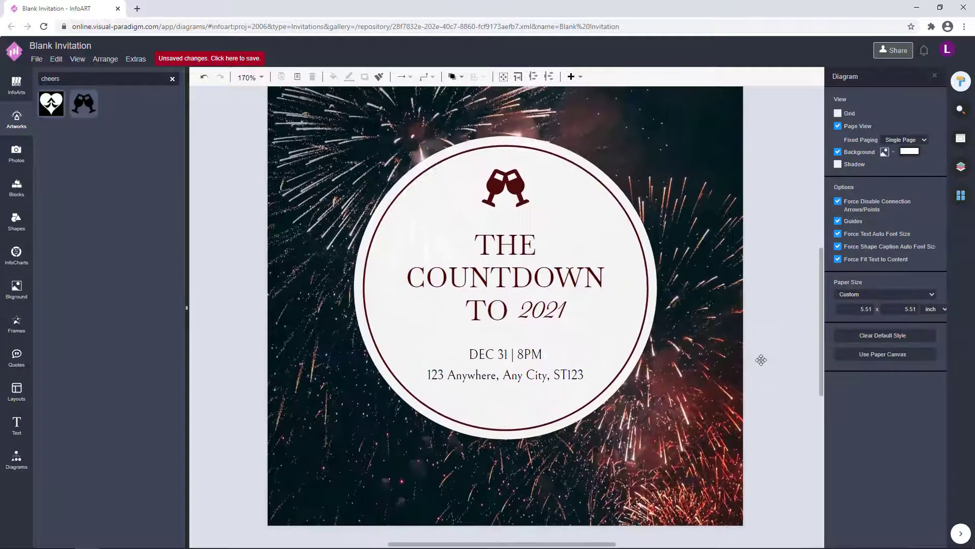
Nudge the glasses icon slightly to centre it above the title.
{"action": "scroll", "coordinate": [761, 359], "scroll_direction": "down", "scroll_amount": 2}
{"action": "left_click", "coordinate": [499, 257]}
{"action": "left_click_drag", "start_coordinate": [517, 274], "coordinate": [515, 275]}
{"action": "left_click", "coordinate": [669, 320]}
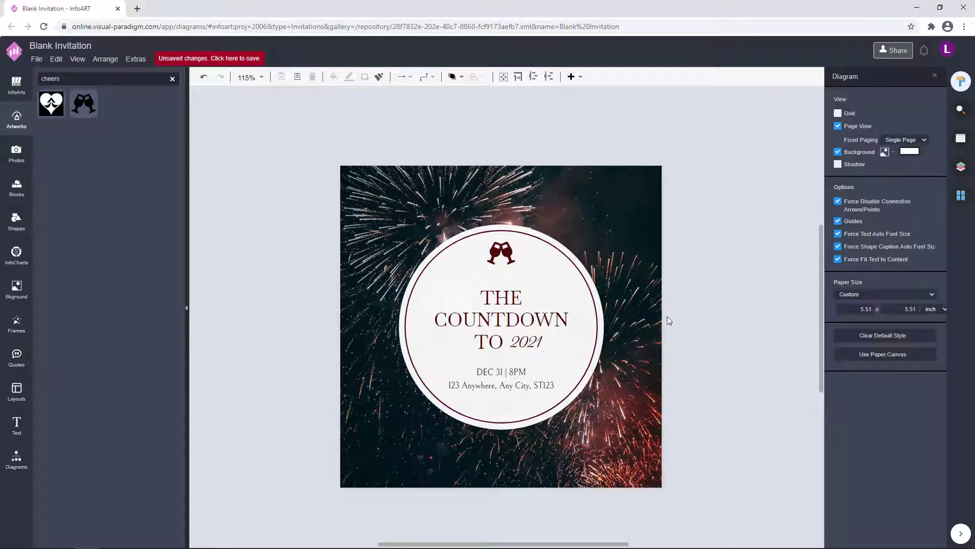
Clear the cheers search from the artworks and browse the silhouette designs in Decorative Elements.
{"action": "left_click", "coordinate": [16, 85]}
{"action": "left_click", "coordinate": [17, 118]}
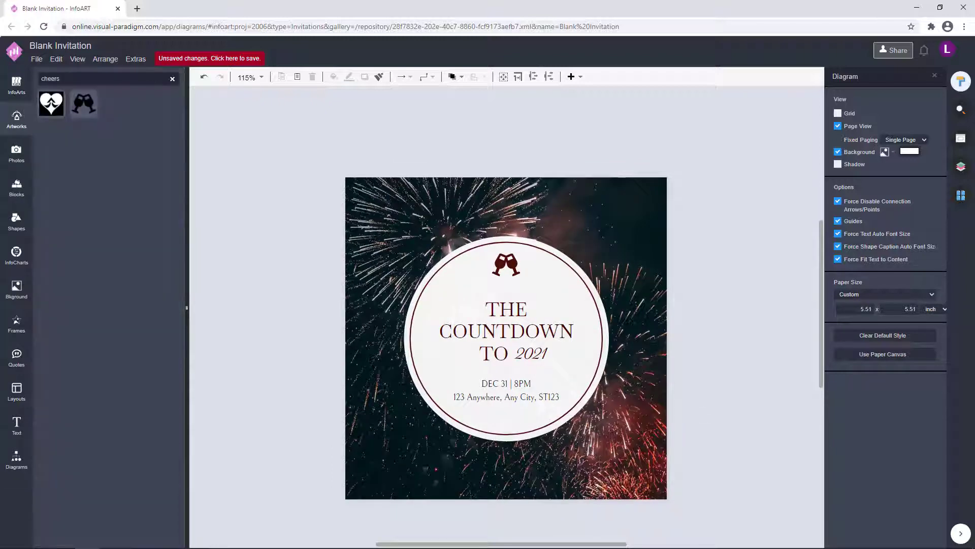
{"action": "left_click", "coordinate": [172, 78]}
{"action": "scroll", "coordinate": [104, 375], "scroll_direction": "down", "scroll_amount": 6}
{"action": "left_click", "coordinate": [74, 350]}
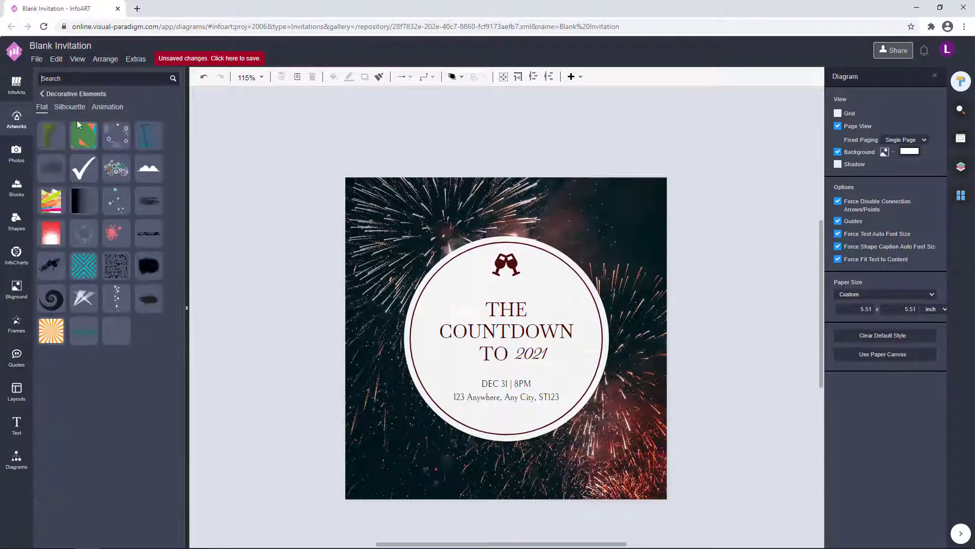
{"action": "left_click", "coordinate": [69, 106]}
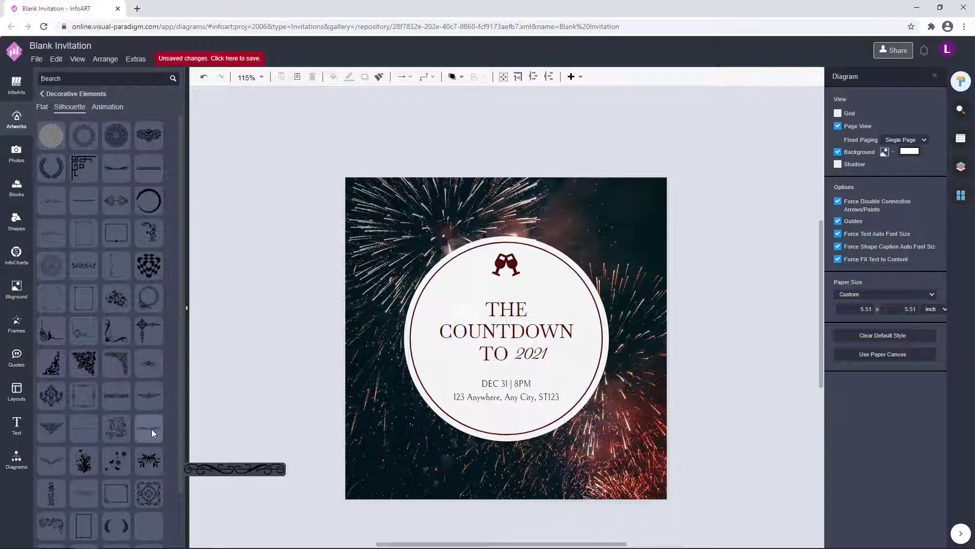
Try a dark red scrollwork divider between the glasses icon and the title.
{"action": "left_click_drag", "start_coordinate": [151, 429], "coordinate": [535, 290]}
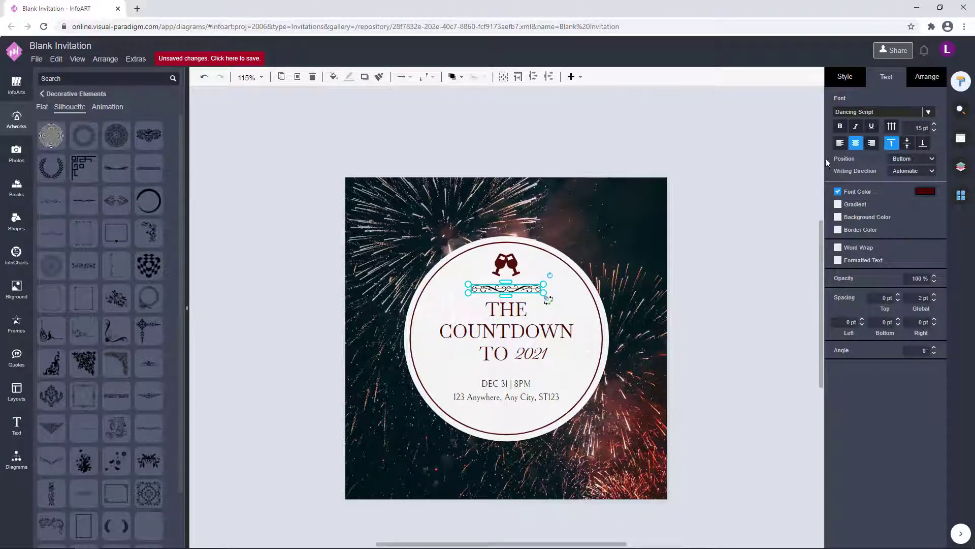
{"action": "left_click", "coordinate": [845, 76]}
{"action": "left_click", "coordinate": [925, 117]}
{"action": "left_click", "coordinate": [857, 222]}
{"action": "left_click", "coordinate": [941, 350]}
{"action": "left_click", "coordinate": [751, 324]}
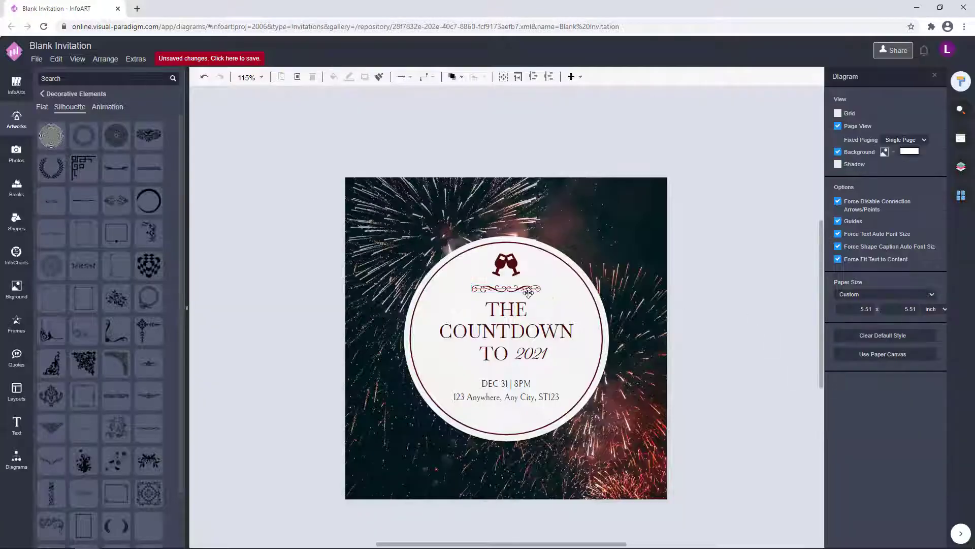
{"action": "left_click_drag", "start_coordinate": [529, 293], "coordinate": [528, 291]}
{"action": "left_click", "coordinate": [743, 276]}
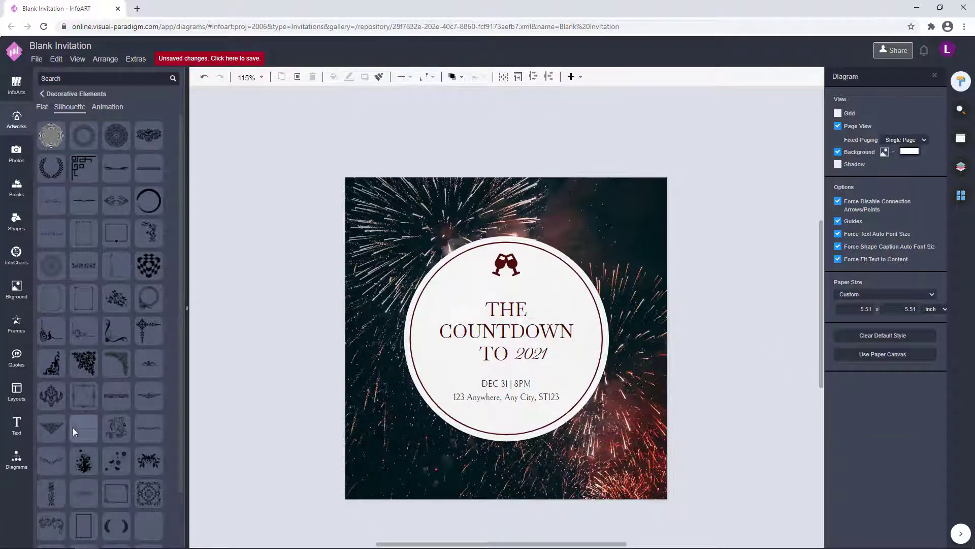
Add the thin line divider with a central flourish beside the page and colour it dark red.
{"action": "left_click_drag", "start_coordinate": [220, 403], "coordinate": [302, 353]}
{"action": "left_click", "coordinate": [840, 116]}
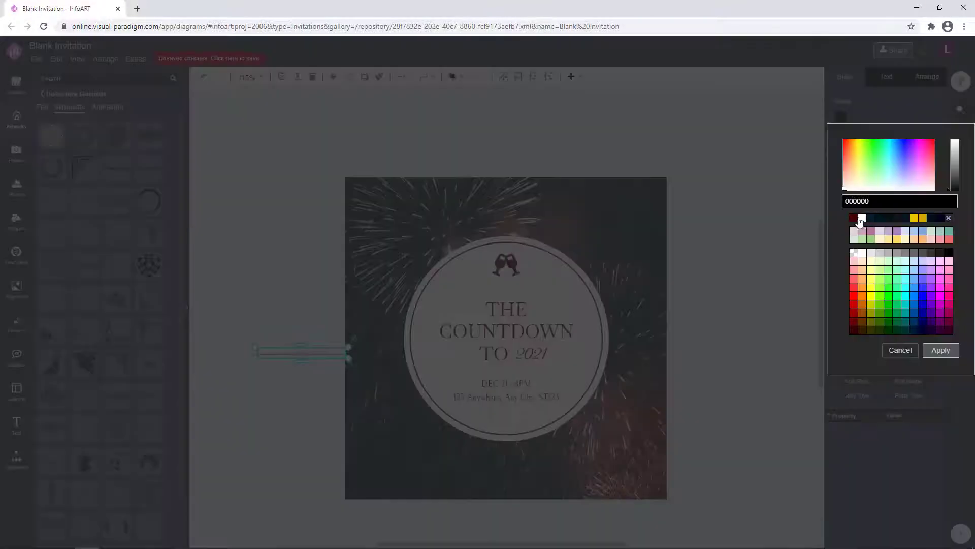
{"action": "left_click", "coordinate": [423, 371]}
{"action": "left_click", "coordinate": [840, 116]}
{"action": "left_click", "coordinate": [867, 223]}
{"action": "left_click", "coordinate": [940, 348]}
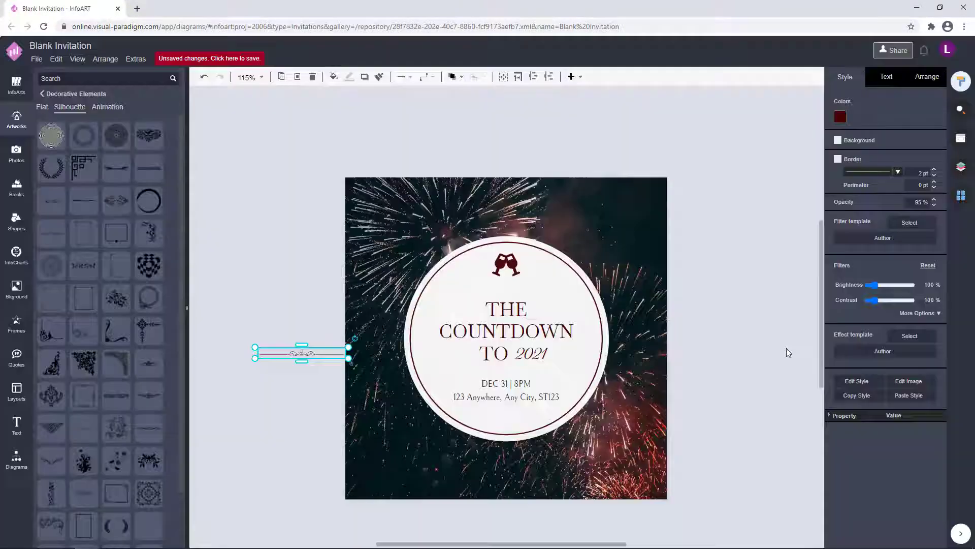
{"action": "left_click", "coordinate": [786, 349]}
Place the divider between the glasses icon and the title and align the icon with it.
{"action": "left_click_drag", "start_coordinate": [299, 352], "coordinate": [504, 290]}
{"action": "left_click", "coordinate": [579, 305]}
{"action": "left_click", "coordinate": [669, 281]}
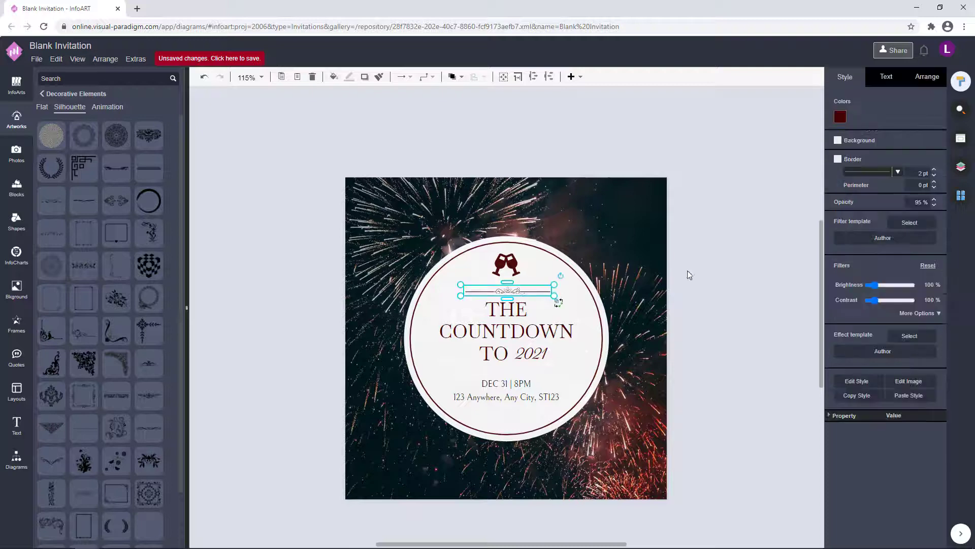
{"action": "left_click", "coordinate": [505, 289]}
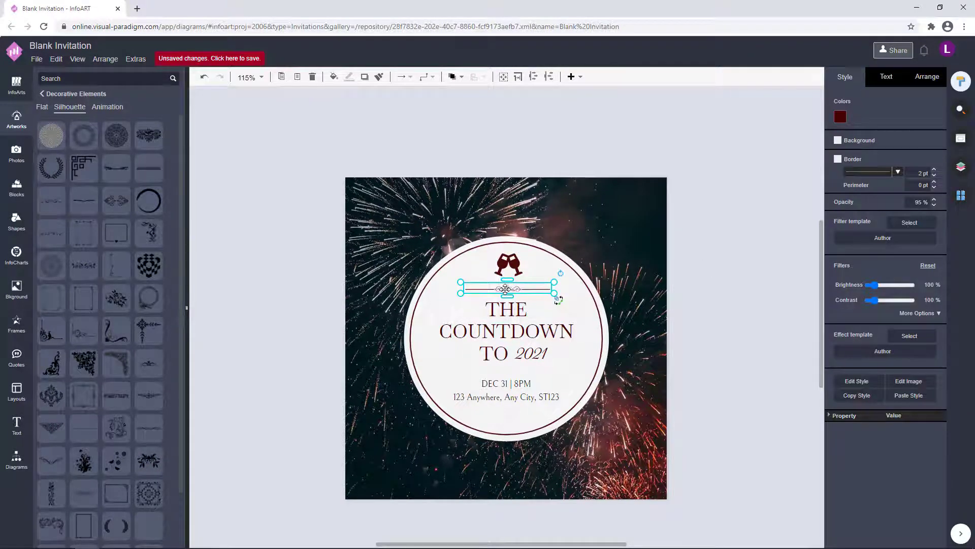
Place an upside-down copy of the divider below the title and shift the date and address lines down beneath it.
{"action": "left_click_drag", "start_coordinate": [506, 289], "coordinate": [518, 372]}
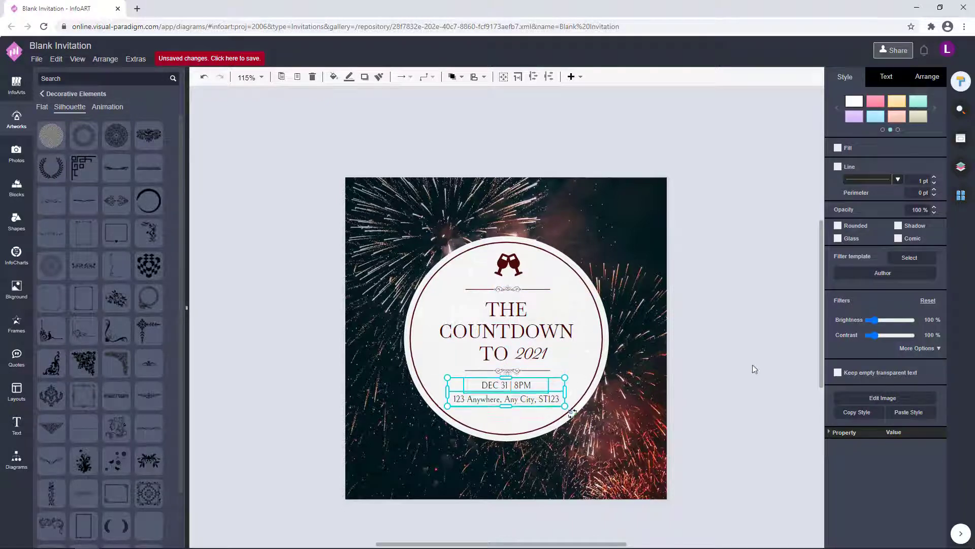
{"action": "left_click", "coordinate": [726, 392]}
{"action": "key", "text": "ctrl+z"}
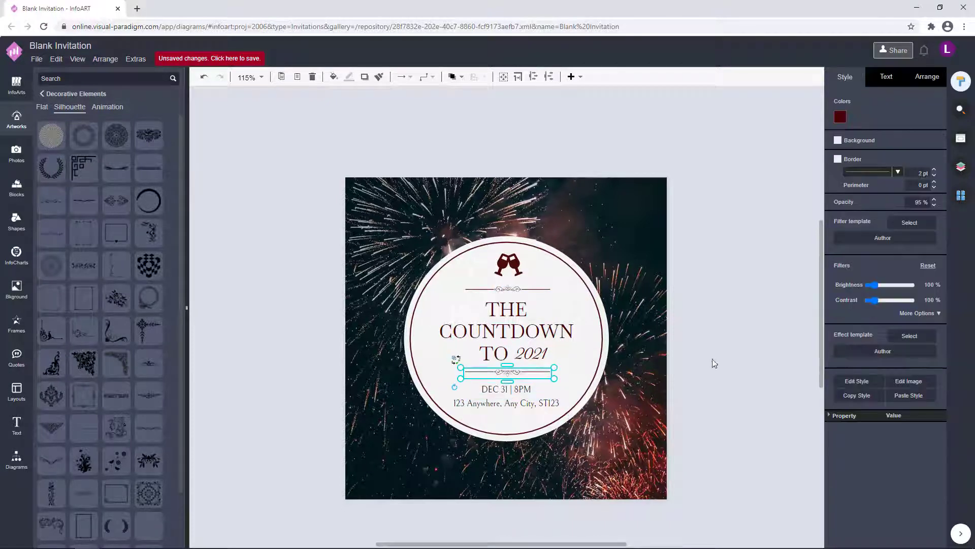
{"action": "left_click", "coordinate": [511, 289]}
{"action": "left_click", "coordinate": [737, 343]}
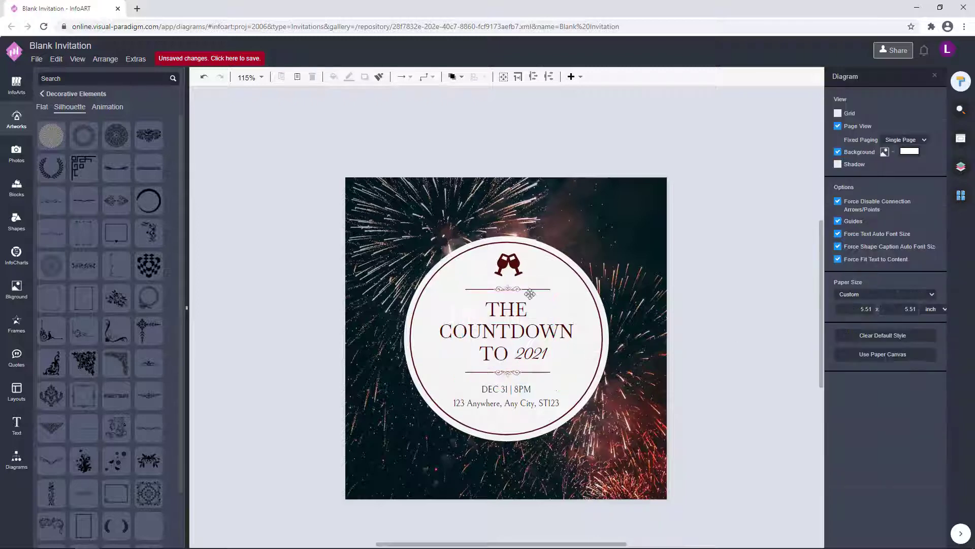
{"action": "left_click", "coordinate": [530, 294]}
Change the font colour of the date and address lines to dark red.
{"action": "left_click", "coordinate": [508, 395]}
{"action": "left_click", "coordinate": [886, 77]}
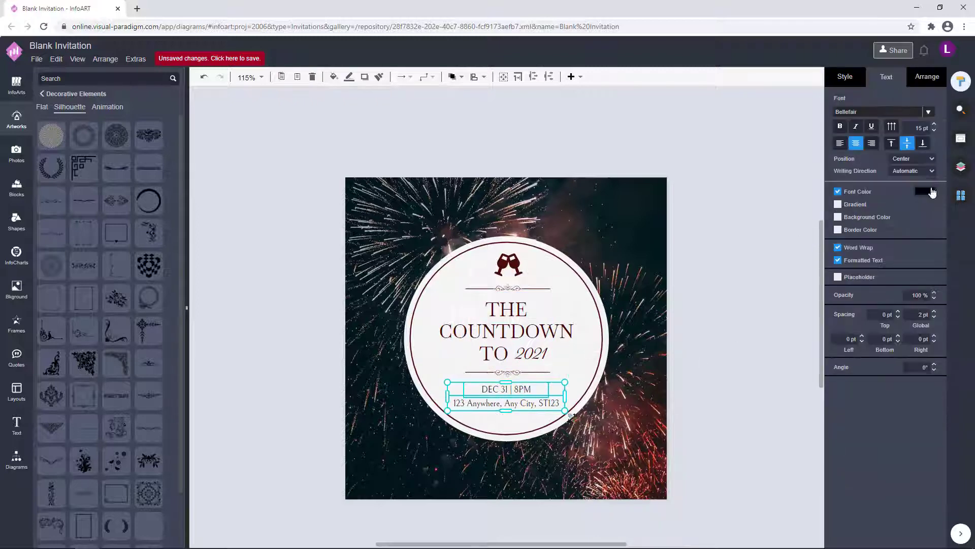
{"action": "left_click", "coordinate": [933, 192]}
{"action": "left_click", "coordinate": [941, 423]}
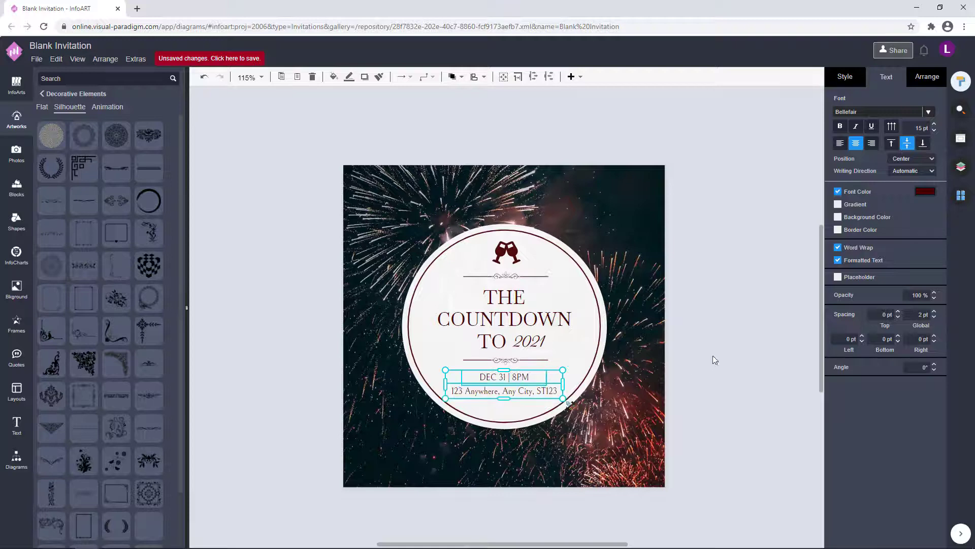
Shift the date and address lines slightly further down and check the alignment of the glasses icon and title.
{"action": "left_click", "coordinate": [723, 350]}
{"action": "left_click", "coordinate": [540, 396]}
{"action": "left_click", "coordinate": [731, 352]}
{"action": "left_click", "coordinate": [508, 256]}
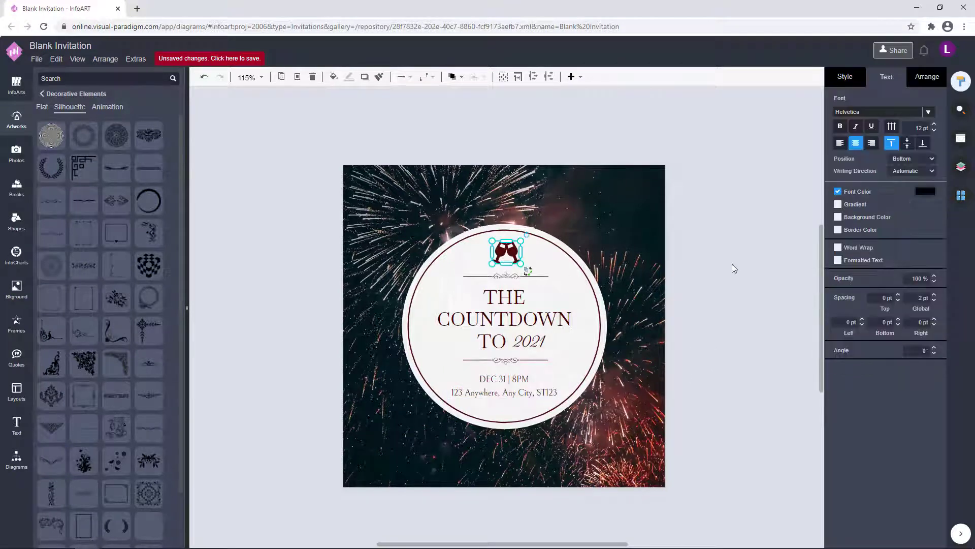
{"action": "left_click", "coordinate": [734, 268]}
{"action": "left_click", "coordinate": [492, 289]}
{"action": "left_click", "coordinate": [785, 276]}
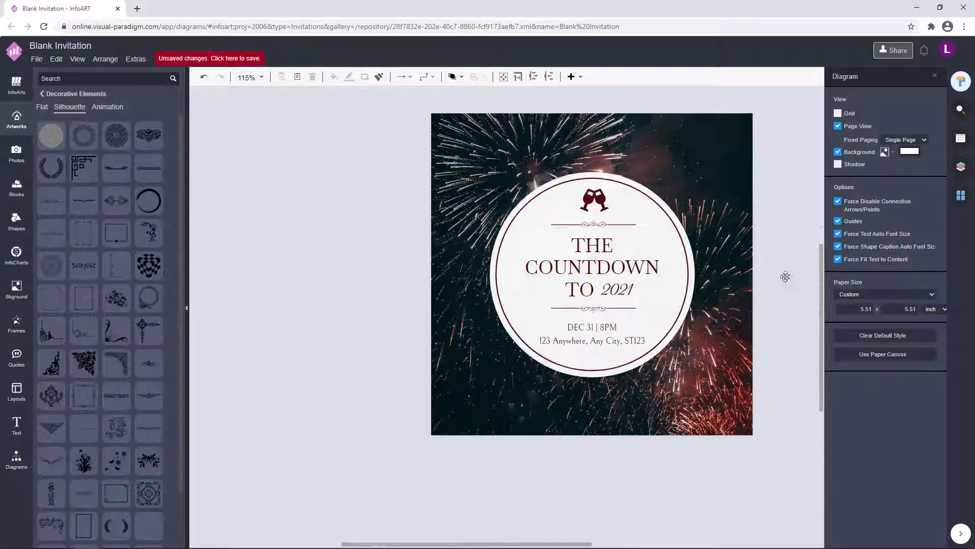
Select the circular frame with all its contents and nudge it to centre it on the fireworks background.
{"action": "mouse_move", "coordinate": [745, 475]}
{"action": "left_mouse_down"}
{"action": "mouse_move", "coordinate": [655, 445]}
{"action": "mouse_move", "coordinate": [302, 171]}
{"action": "left_mouse_up"}
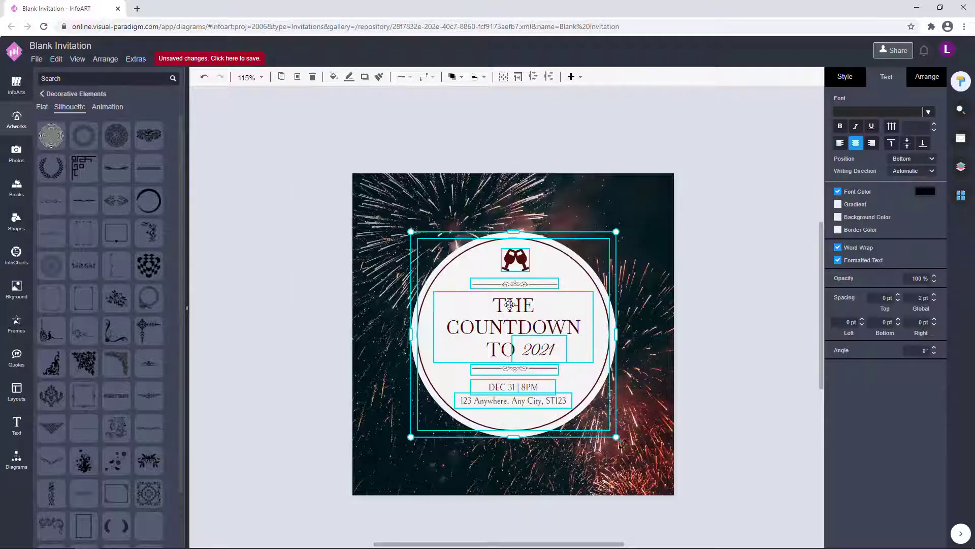
{"action": "left_click_drag", "start_coordinate": [511, 305], "coordinate": [510, 310]}
{"action": "left_click", "coordinate": [722, 344]}
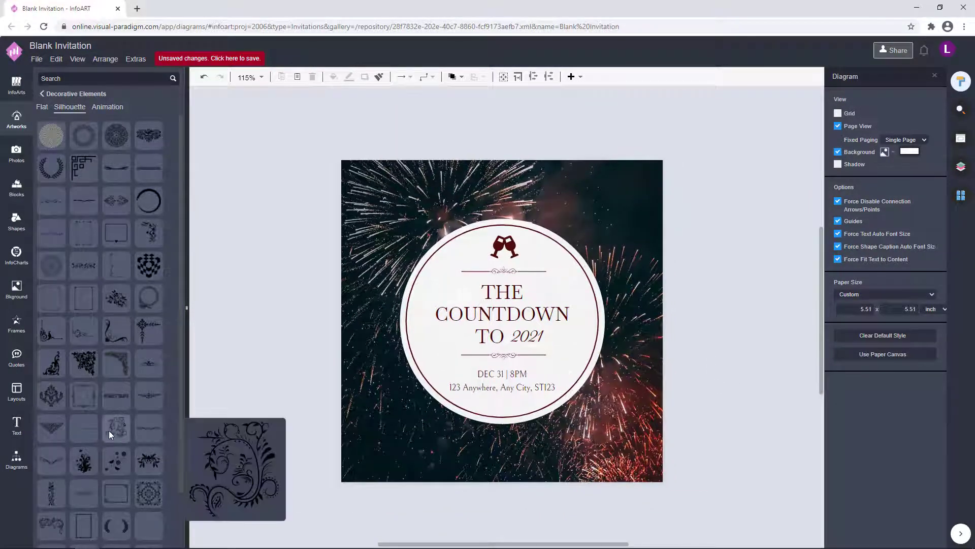
Add a small unfilled circle with a 1 pt white outline over the fireworks in the page's upper-left area.
{"action": "left_click", "coordinate": [17, 457]}
{"action": "scroll", "coordinate": [92, 415], "scroll_direction": "down", "scroll_amount": 5}
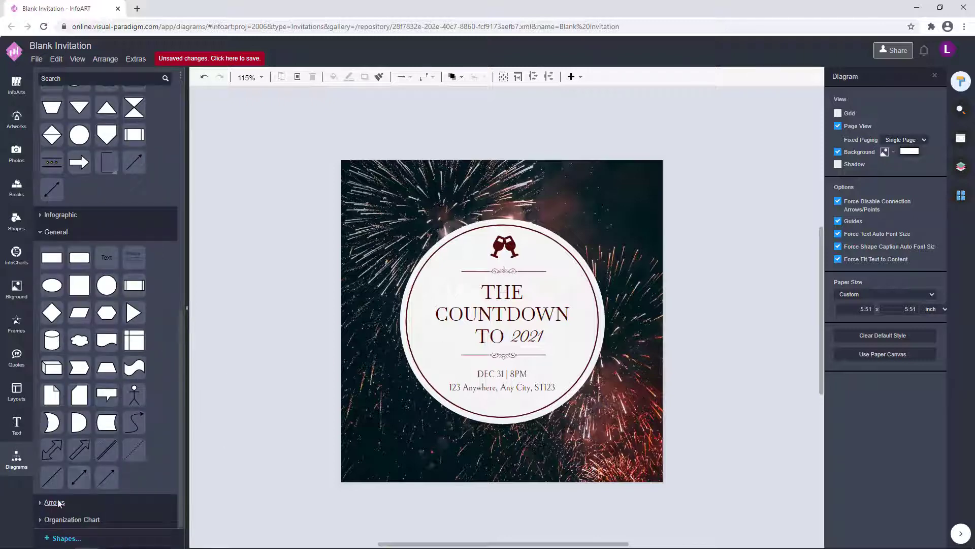
{"action": "left_click", "coordinate": [111, 288]}
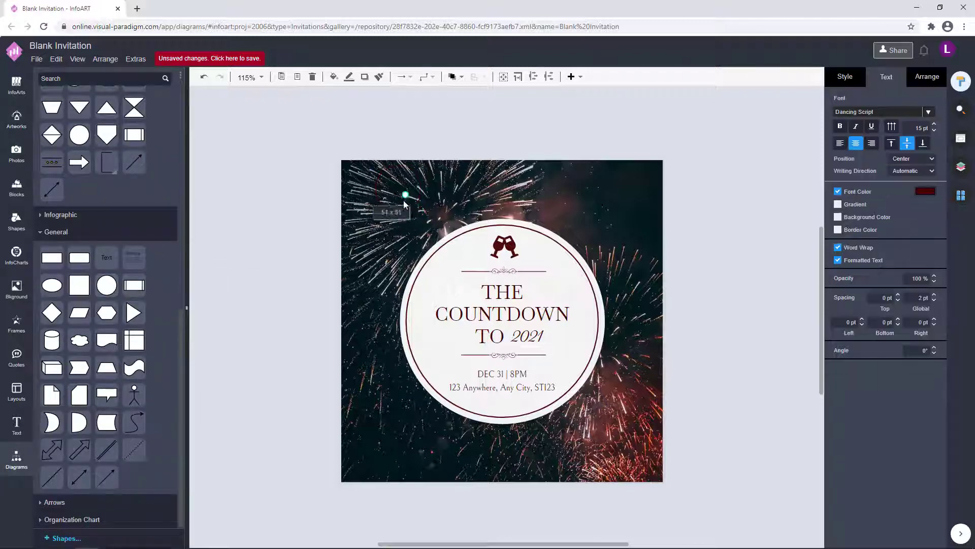
{"action": "left_click", "coordinate": [925, 166]}
{"action": "left_click", "coordinate": [862, 264]}
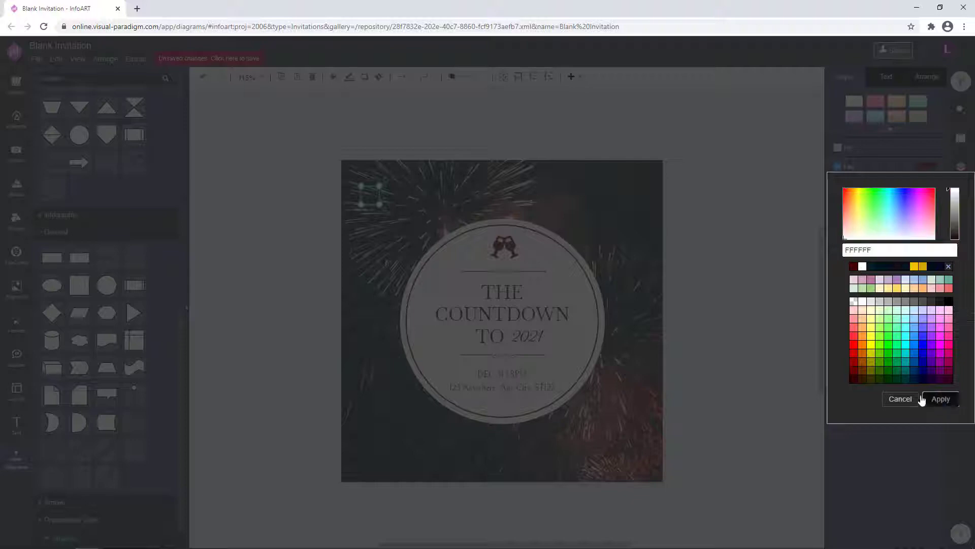
{"action": "left_click", "coordinate": [920, 398]}
{"action": "left_click", "coordinate": [921, 181]}
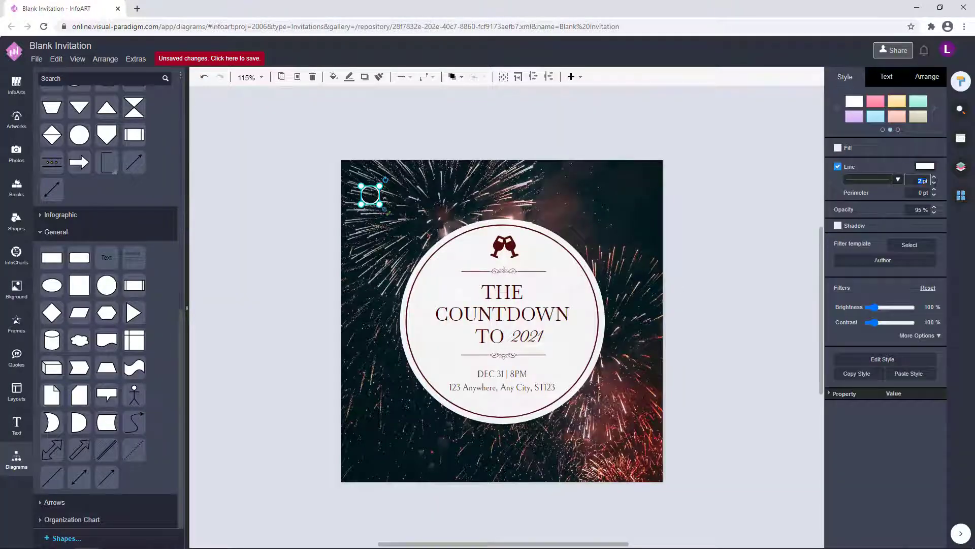
Place a smaller solid white dot without an outline just above and right of the small ring.
{"action": "left_click_drag", "start_coordinate": [376, 188], "coordinate": [409, 201]}
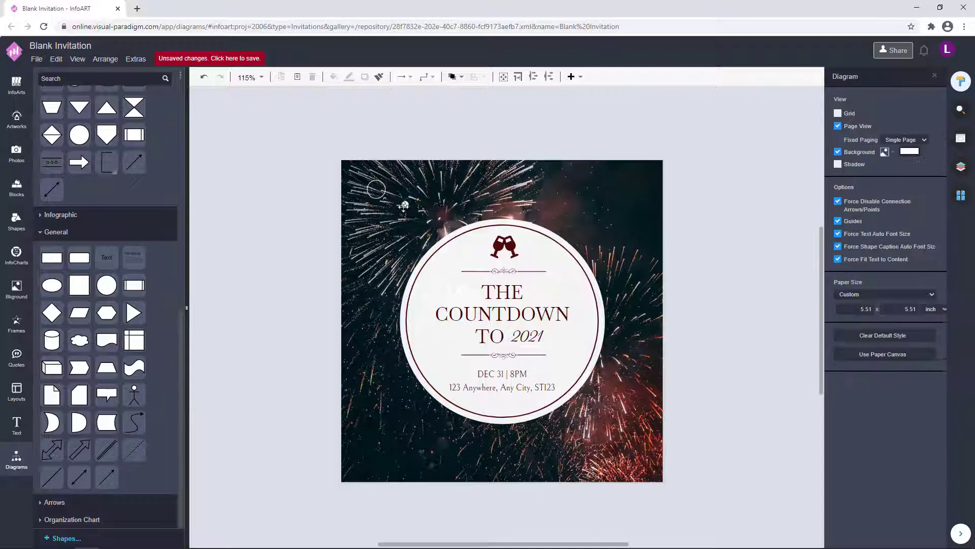
{"action": "left_click", "coordinate": [453, 133]}
{"action": "left_click_drag", "start_coordinate": [395, 191], "coordinate": [395, 180]}
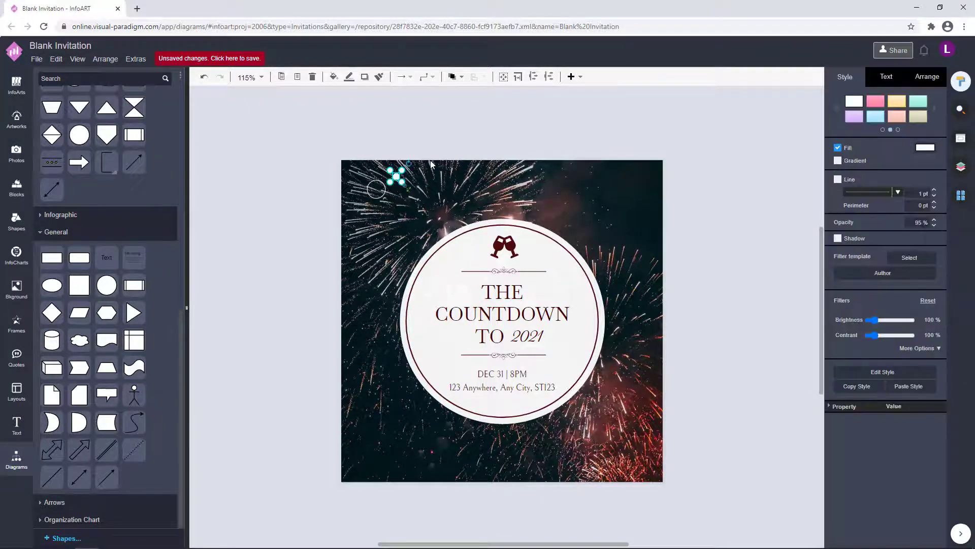
Copy the ring and dot to the upper right of the circular frame and add a smaller ring above its left side.
{"action": "left_click", "coordinate": [380, 195]}
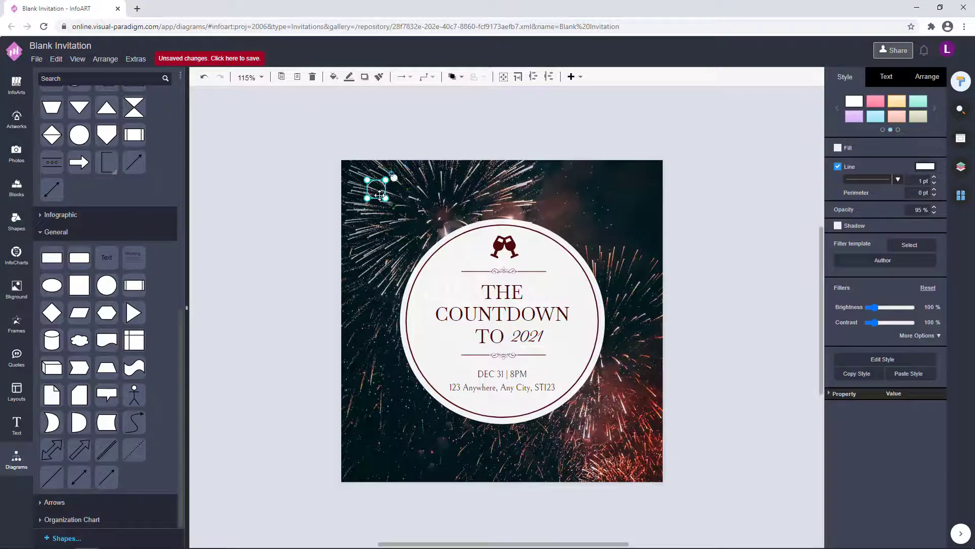
{"action": "left_click_drag", "start_coordinate": [397, 195], "coordinate": [606, 236]}
{"action": "left_click", "coordinate": [428, 189]}
{"action": "left_click", "coordinate": [435, 191]}
{"action": "left_click", "coordinate": [698, 219]}
{"action": "left_click", "coordinate": [631, 260]}
{"action": "left_click", "coordinate": [666, 276]}
{"action": "left_click", "coordinate": [615, 228]}
{"action": "left_click", "coordinate": [605, 236]}
{"action": "left_click", "coordinate": [693, 212]}
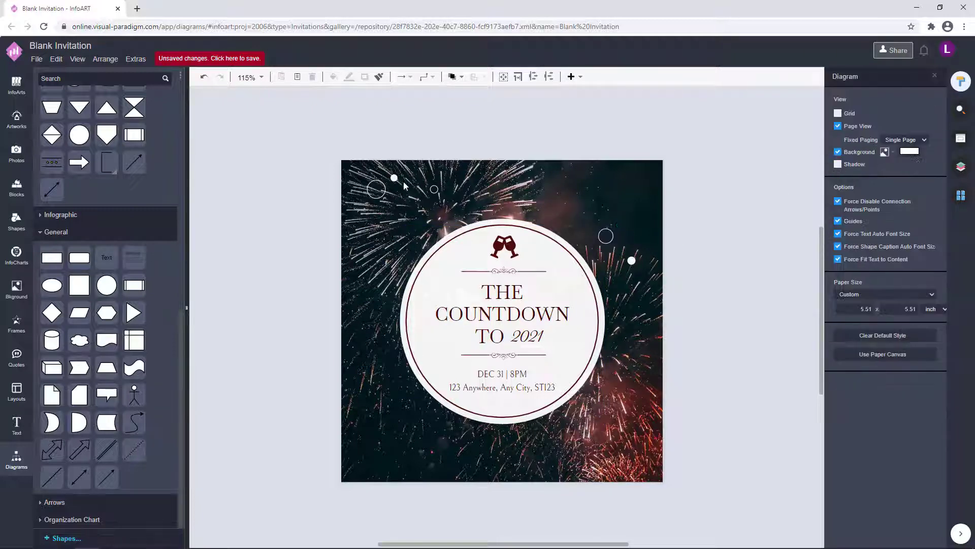
Reposition the rings and dot around the frame's upper edge and add a small ring copy near the page's right edge.
{"action": "left_click_drag", "start_coordinate": [376, 190], "coordinate": [371, 216]}
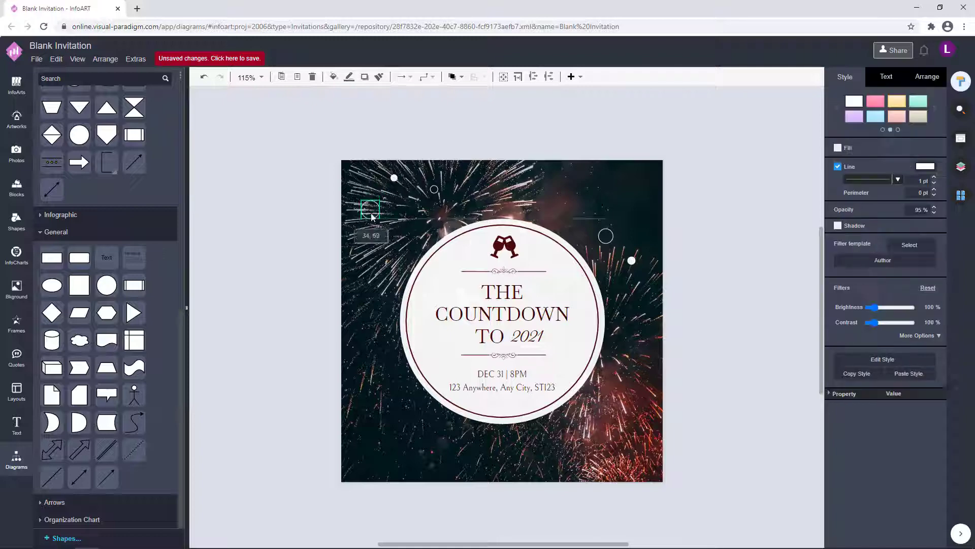
{"action": "left_click", "coordinate": [386, 239]}
{"action": "left_click", "coordinate": [434, 190]}
{"action": "left_click_drag", "start_coordinate": [435, 190], "coordinate": [598, 232]}
{"action": "left_click", "coordinate": [611, 244]}
{"action": "left_click", "coordinate": [690, 259]}
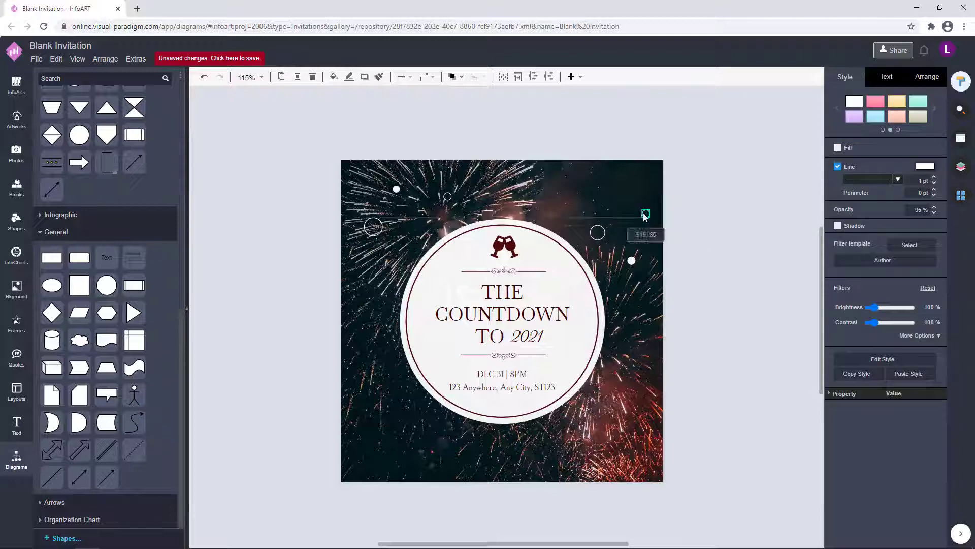
Copy the small solid white dot to the fireworks near the page's top centre, above the circular frame.
{"action": "left_click", "coordinate": [631, 260]}
{"action": "left_click_drag", "start_coordinate": [686, 287], "coordinate": [567, 204]}
{"action": "left_click", "coordinate": [573, 140]}
{"action": "left_click", "coordinate": [574, 208]}
{"action": "left_click", "coordinate": [547, 160]}
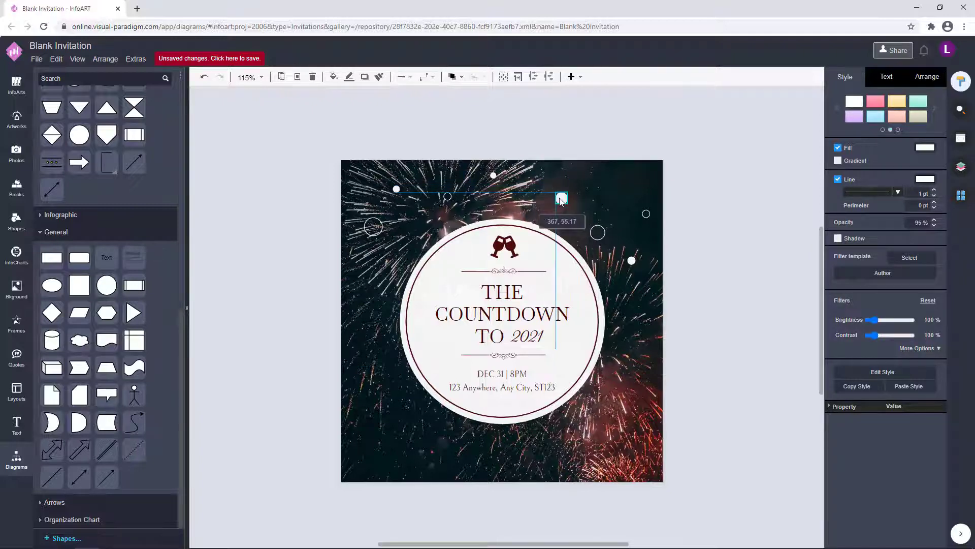
Add a larger white-filled circle overlapping a small unfilled ring above the circular frame's upper-right edge.
{"action": "left_click", "coordinate": [583, 176]}
{"action": "left_click", "coordinate": [565, 194]}
{"action": "left_click", "coordinate": [838, 147]}
{"action": "left_click", "coordinate": [635, 196]}
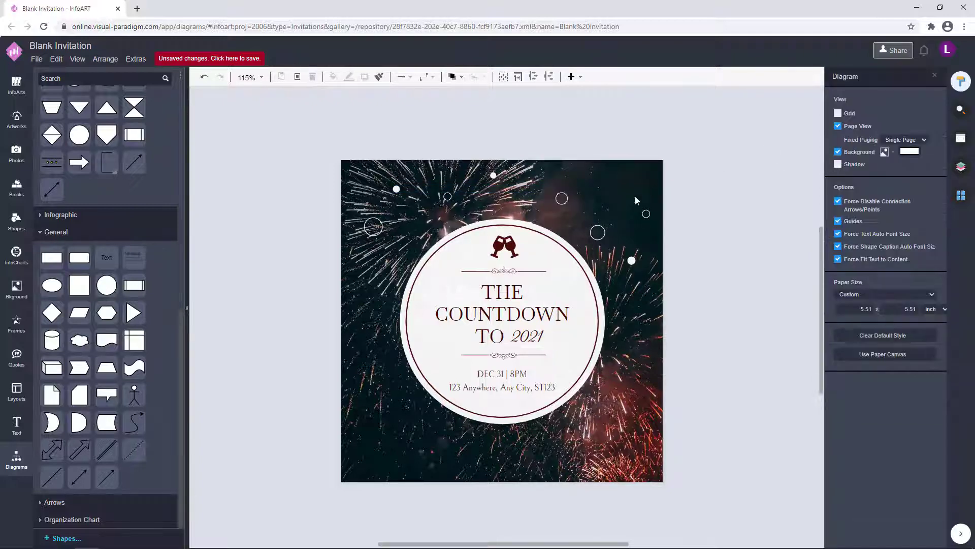
{"action": "left_click", "coordinate": [578, 197]}
{"action": "left_click", "coordinate": [598, 146]}
{"action": "left_click_drag", "start_coordinate": [492, 175], "coordinate": [568, 202]}
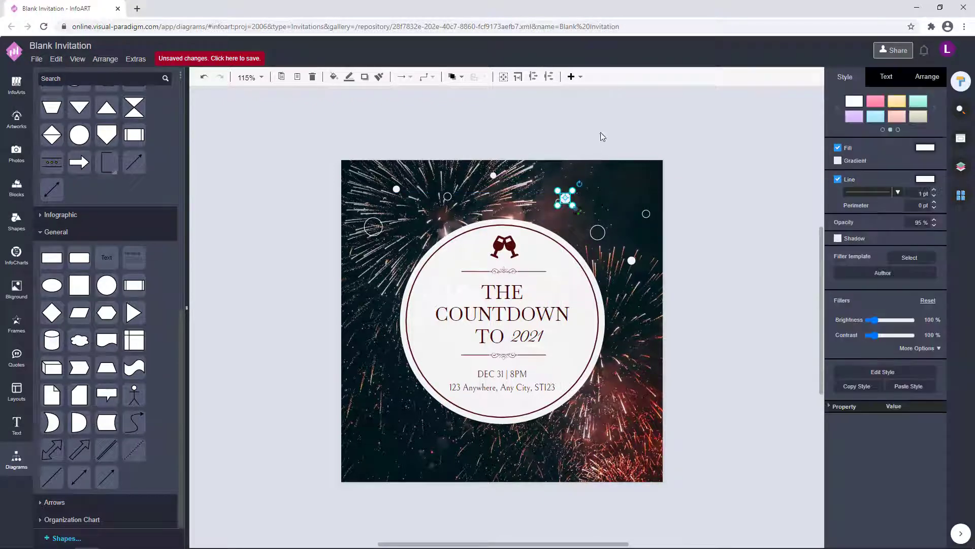
{"action": "left_click", "coordinate": [658, 127]}
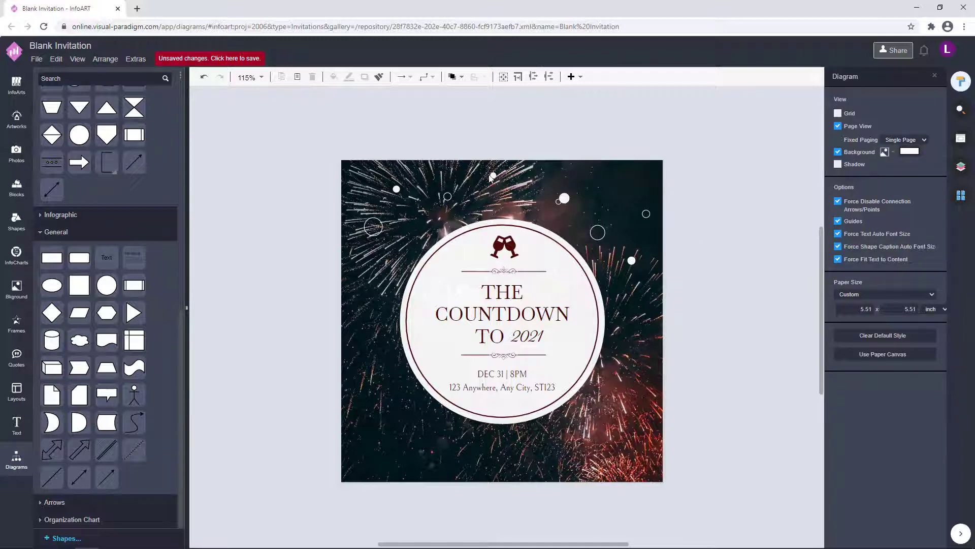
Copy the top-centre dot to the page's upper-right area and shift the dot beside the frame slightly right.
{"action": "left_click_drag", "start_coordinate": [490, 178], "coordinate": [619, 181]}
{"action": "left_click_drag", "start_coordinate": [631, 260], "coordinate": [639, 261]}
{"action": "left_click", "coordinate": [697, 199]}
Copy the upper-left solid dot into the page's top-left corner.
{"action": "left_click_drag", "start_coordinate": [395, 192], "coordinate": [354, 174]}
{"action": "key", "text": "Escape"}
{"action": "left_click", "coordinate": [351, 169]}
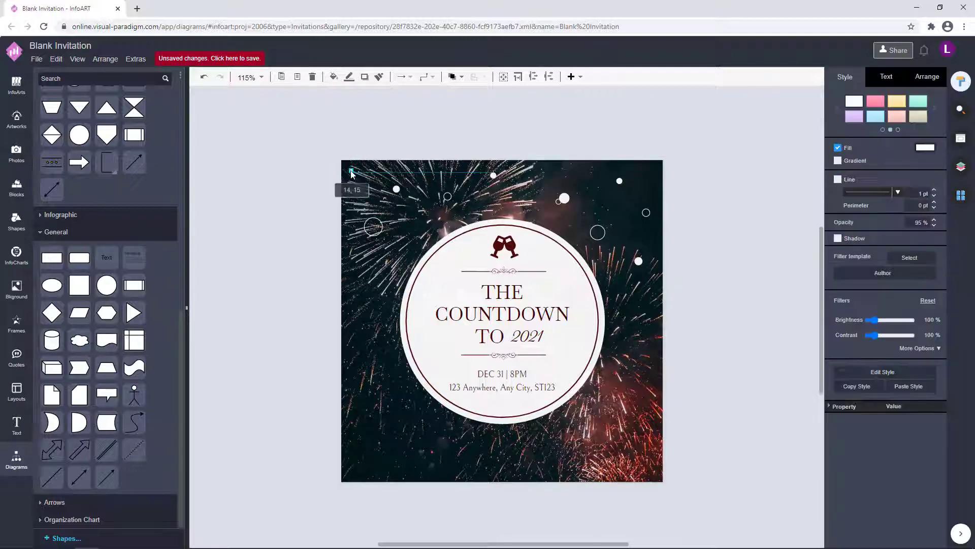
{"action": "left_click", "coordinate": [425, 130]}
{"action": "left_click", "coordinate": [352, 170]}
{"action": "key", "text": "Escape"}
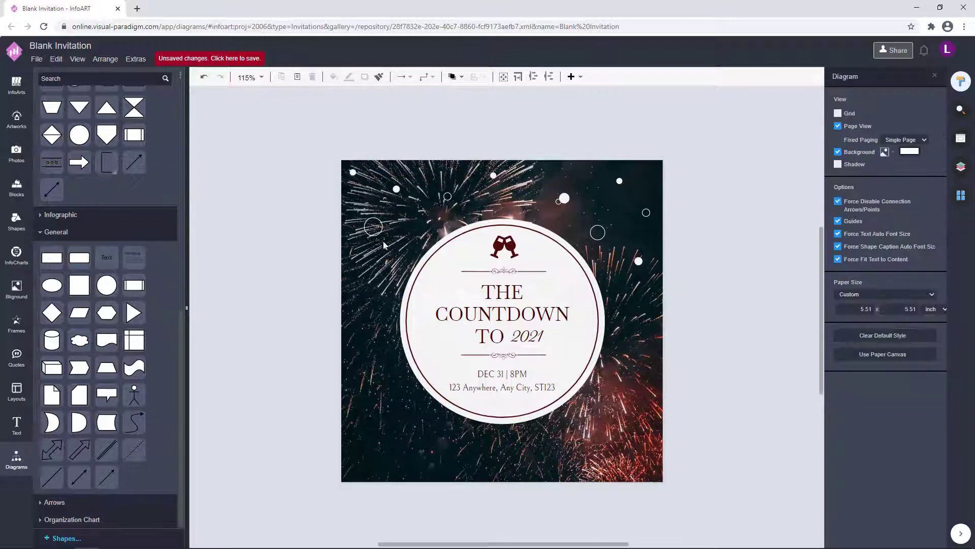
{"action": "left_click", "coordinate": [352, 171]}
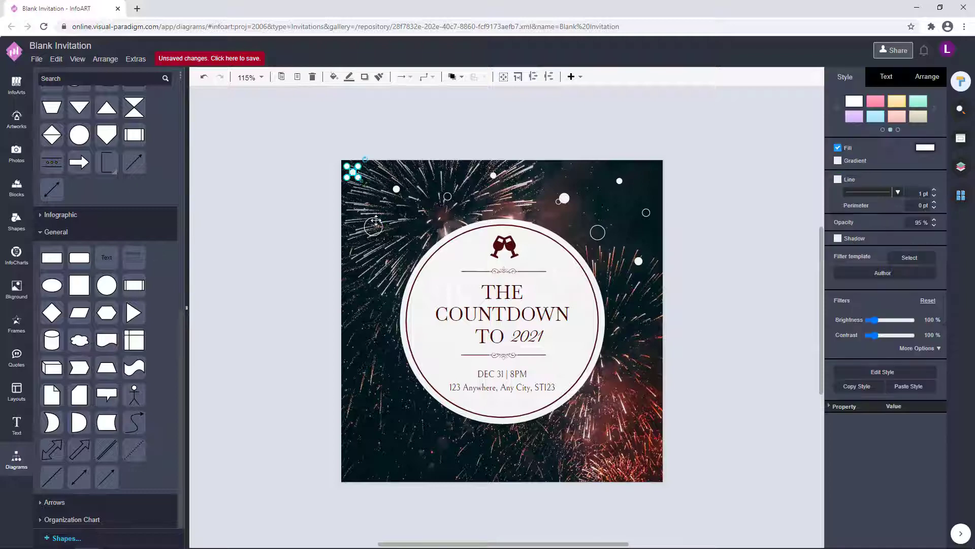
Group all the white dots and rings around the frame's upper half and duplicate the group.
{"action": "left_click_drag", "start_coordinate": [348, 166], "coordinate": [508, 240]}
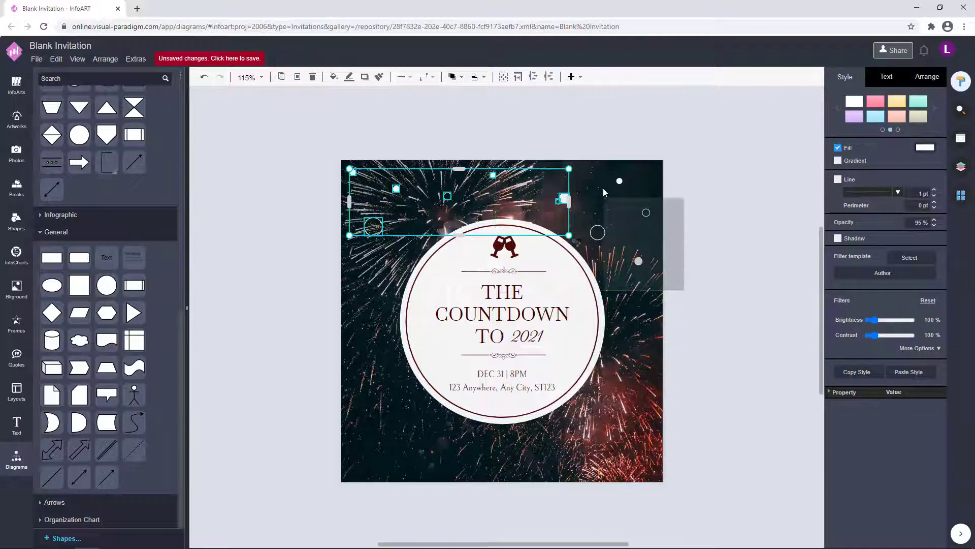
{"action": "left_click_drag", "start_coordinate": [670, 206], "coordinate": [681, 342]}
{"action": "left_click", "coordinate": [703, 398]}
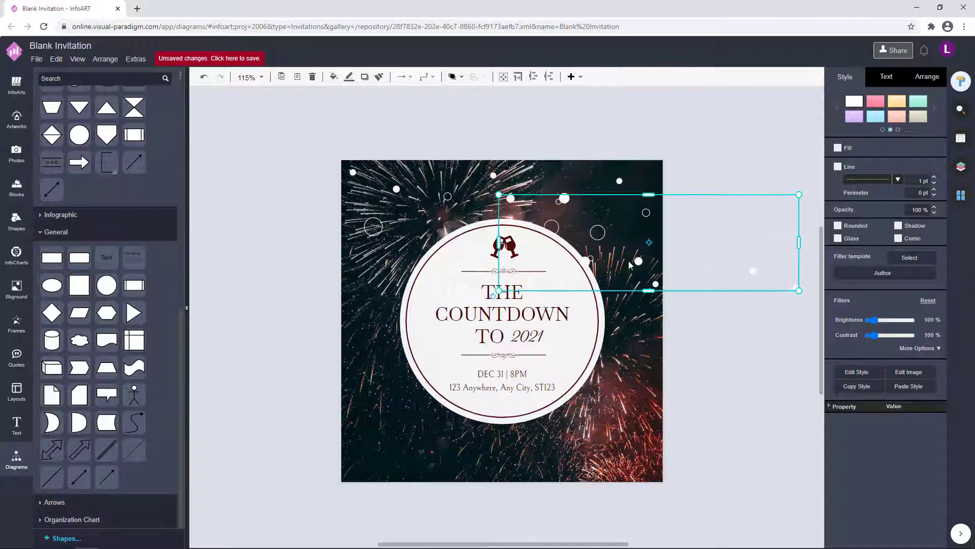
Rotate the duplicated group of dots and rings 180 degrees and place it across the lower part of the page.
{"action": "key", "text": "Tab"}
{"action": "key", "text": "Tab"}
{"action": "left_click", "coordinate": [691, 372]}
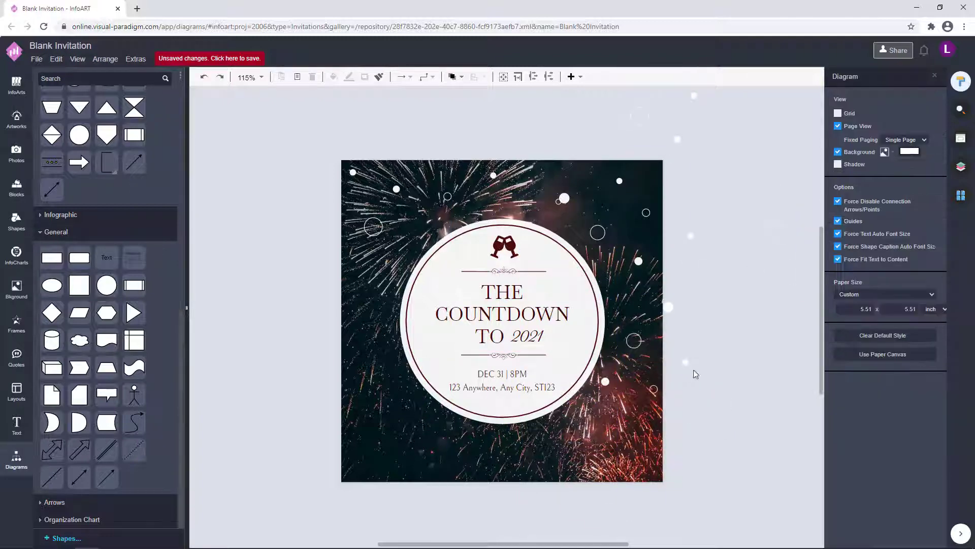
{"action": "left_click", "coordinate": [696, 364]}
{"action": "left_click", "coordinate": [701, 398]}
{"action": "left_click_drag", "start_coordinate": [751, 272], "coordinate": [631, 420]}
{"action": "left_click", "coordinate": [630, 425]}
{"action": "left_click", "coordinate": [660, 418]}
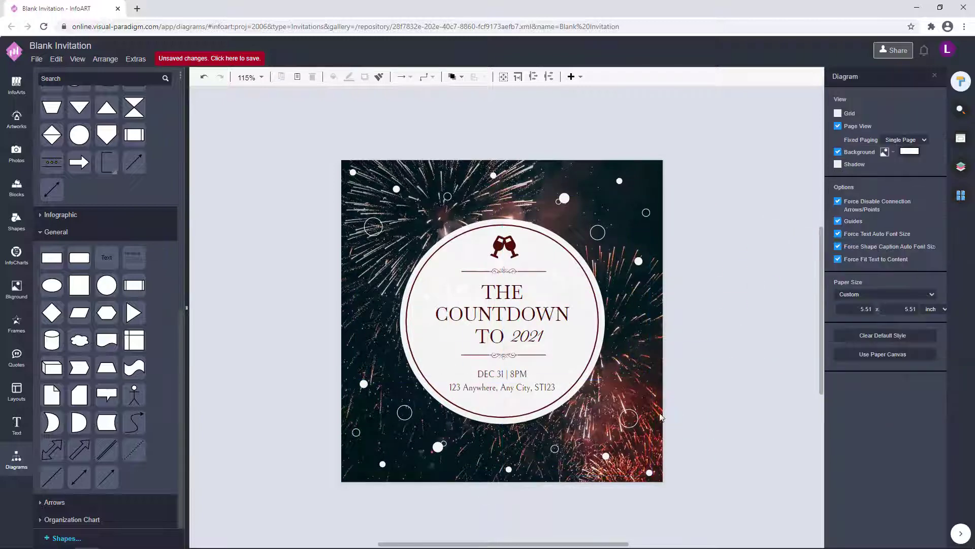
{"action": "key", "text": "ctrl+z"}
{"action": "key", "text": "ctrl+z"}
{"action": "key", "text": "ctrl+z"}
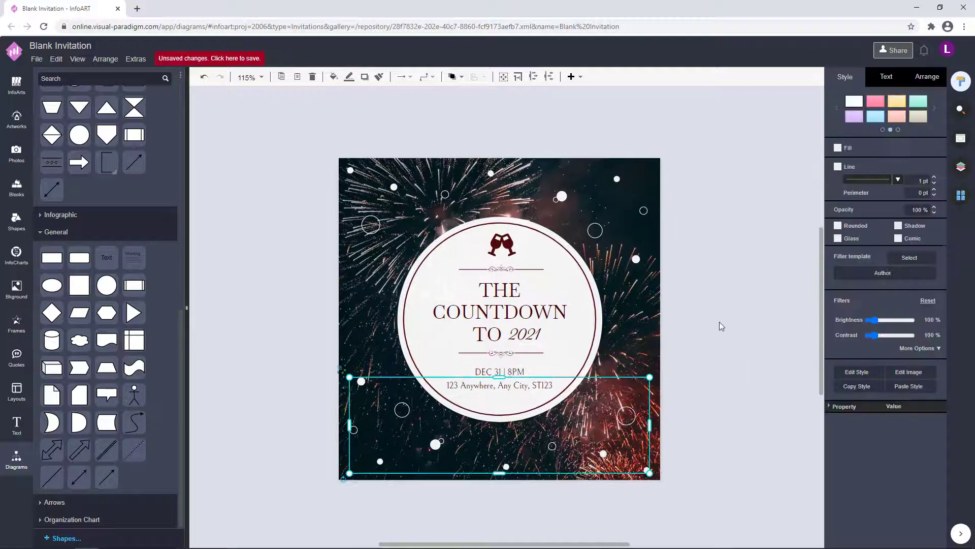
{"action": "left_click", "coordinate": [720, 327]}
{"action": "left_click", "coordinate": [635, 187]}
{"action": "left_click", "coordinate": [651, 279]}
{"action": "left_click", "coordinate": [591, 278]}
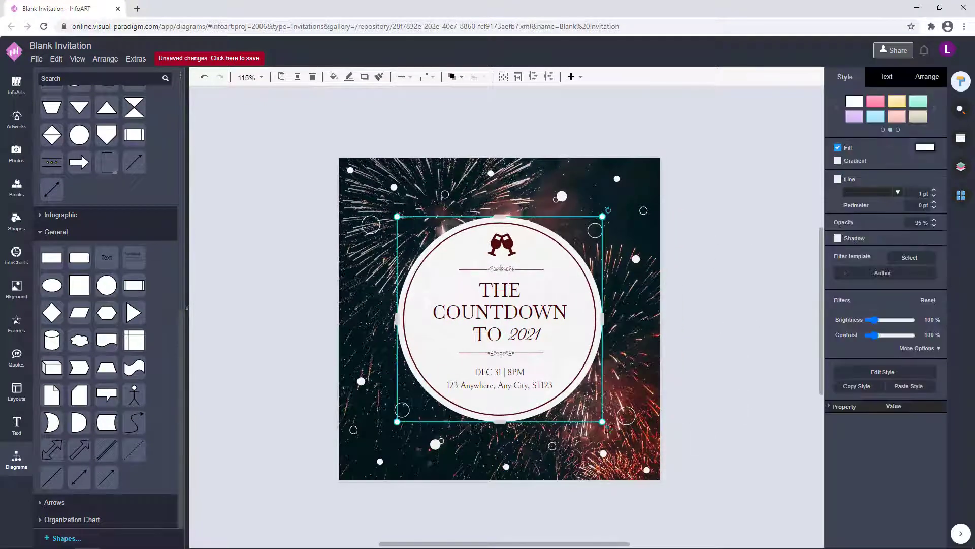
{"action": "left_click", "coordinate": [743, 310]}
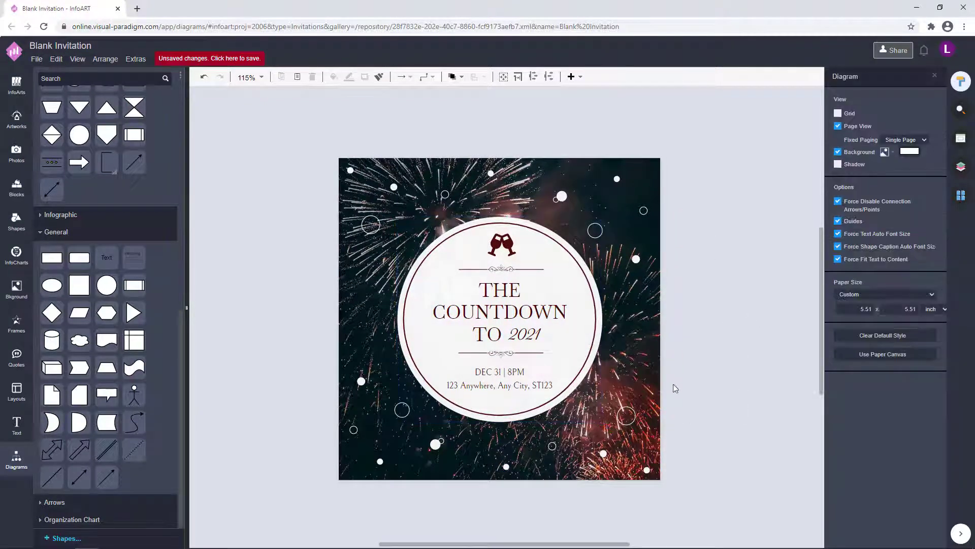
{"action": "scroll", "coordinate": [725, 349], "scroll_direction": "down", "scroll_amount": 1}
{"action": "scroll", "coordinate": [732, 298], "scroll_direction": "up", "scroll_amount": 1}
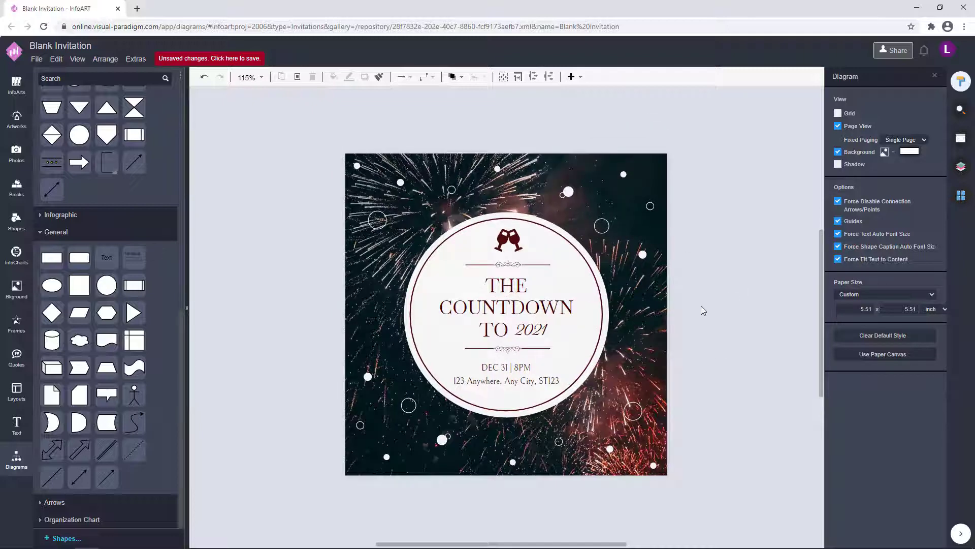
Reduce the font size of the address line inside the circular frame slightly.
{"action": "scroll", "coordinate": [703, 310], "scroll_direction": "up", "scroll_amount": 1, "text": "ctrl"}
{"action": "double_click", "coordinate": [517, 397]}
{"action": "left_click", "coordinate": [921, 140]}
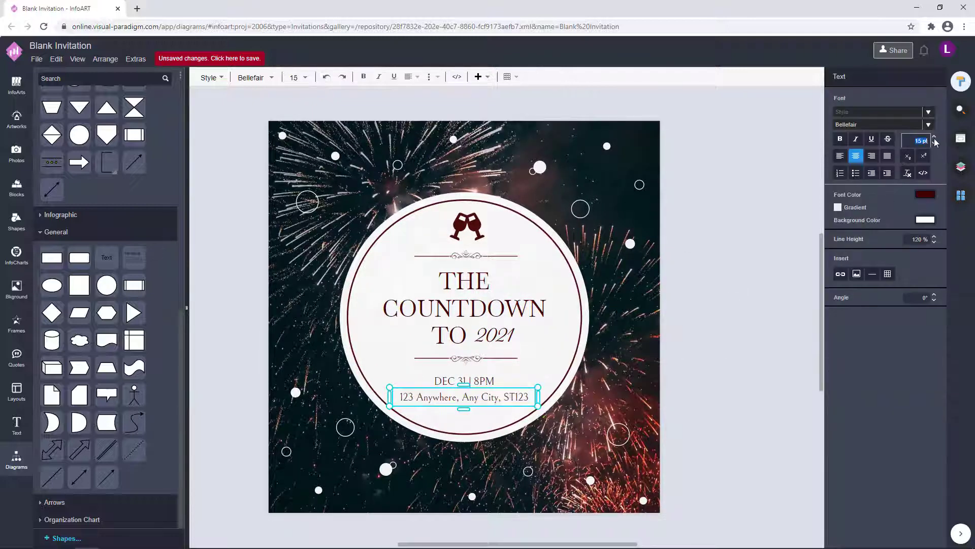
{"action": "left_click", "coordinate": [681, 360]}
{"action": "left_click", "coordinate": [708, 348]}
{"action": "scroll", "coordinate": [708, 348], "scroll_direction": "down", "scroll_amount": 2, "text": "ctrl"}
Fine-tune the position of the date and time line between the lower divider and the address.
{"action": "left_click", "coordinate": [586, 366]}
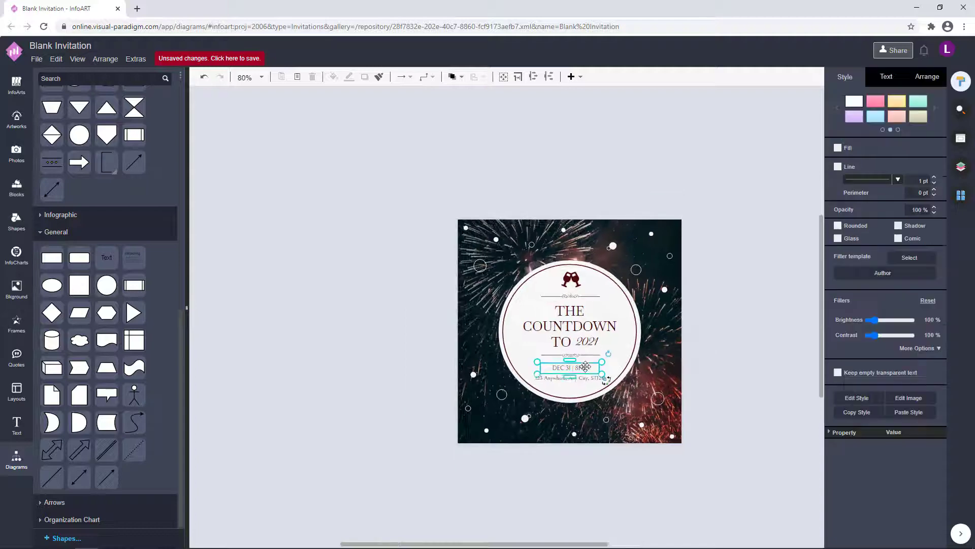
{"action": "left_click", "coordinate": [681, 364]}
{"action": "scroll", "coordinate": [562, 388], "scroll_direction": "up", "scroll_amount": 1, "text": "ctrl"}
{"action": "left_click", "coordinate": [553, 371]}
{"action": "left_click", "coordinate": [706, 361]}
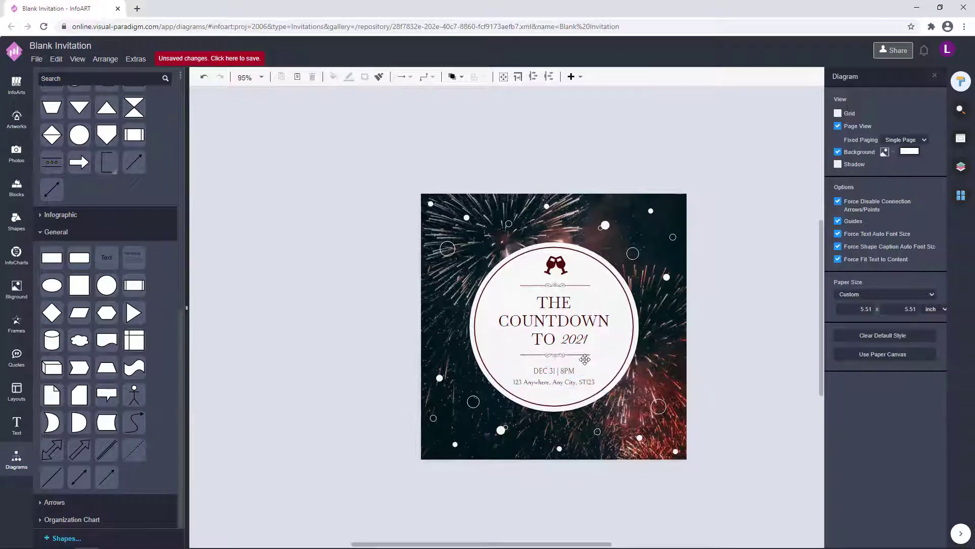
Nudge the title, its two ornamental dividers and the glasses icon slightly to balance the spacing inside the circular frame.
{"action": "left_click", "coordinate": [565, 331]}
{"action": "left_click", "coordinate": [686, 305]}
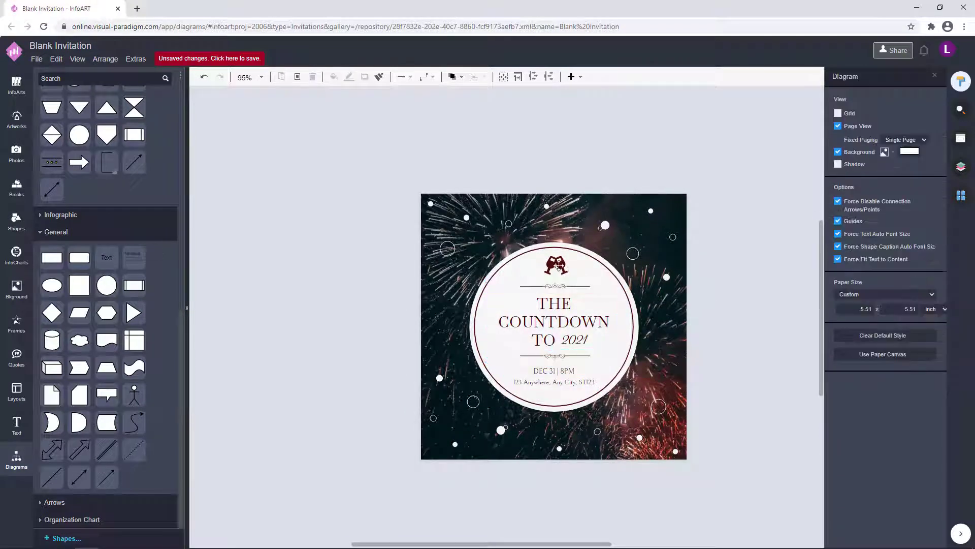
{"action": "left_click", "coordinate": [555, 265]}
{"action": "left_click", "coordinate": [643, 283]}
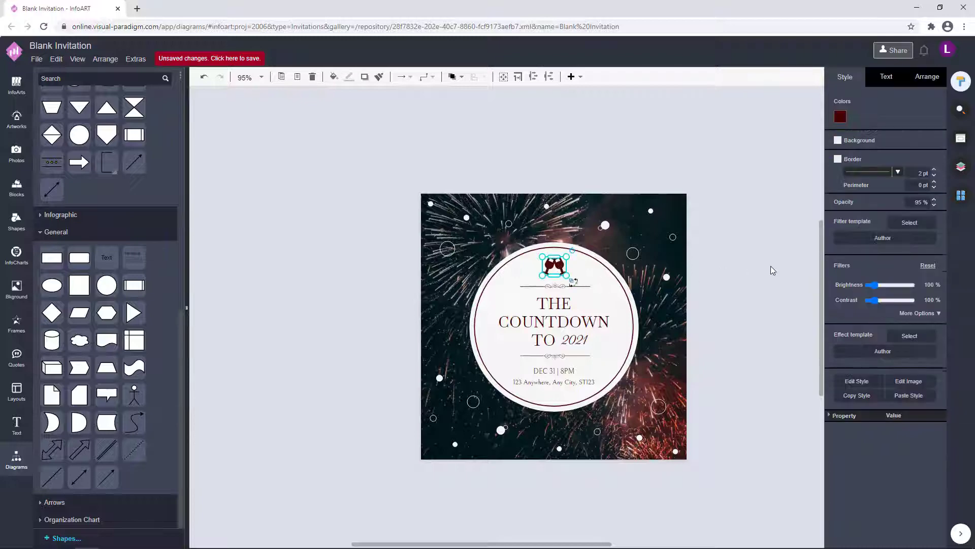
{"action": "scroll", "coordinate": [559, 348], "scroll_direction": "up", "scroll_amount": 1, "text": "ctrl"}
{"action": "left_click", "coordinate": [569, 325]}
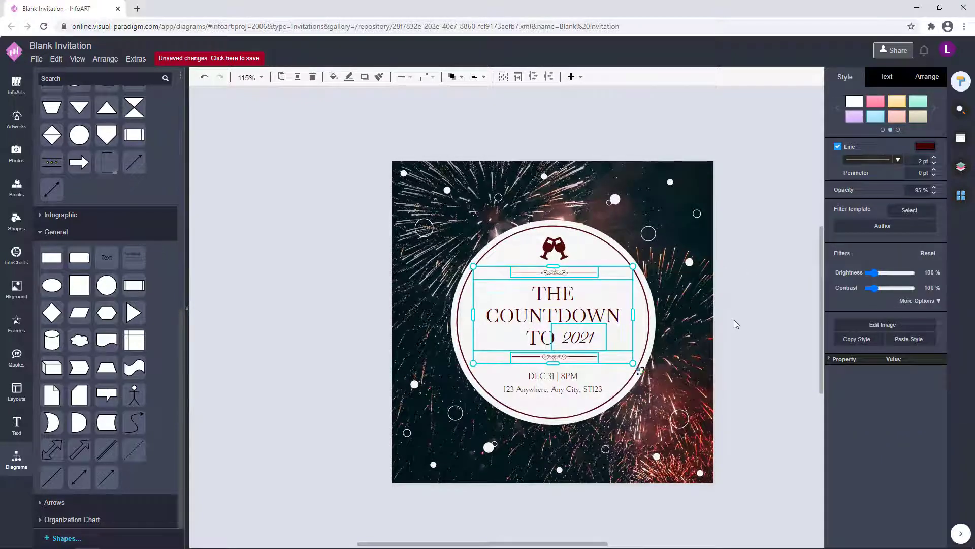
{"action": "left_click", "coordinate": [734, 322]}
{"action": "scroll", "coordinate": [734, 322], "scroll_direction": "down", "scroll_amount": 1, "text": "ctrl"}
{"action": "left_click", "coordinate": [542, 356]}
{"action": "left_click", "coordinate": [715, 345]}
{"action": "scroll", "coordinate": [714, 345], "scroll_direction": "up", "scroll_amount": 1, "text": "ctrl"}
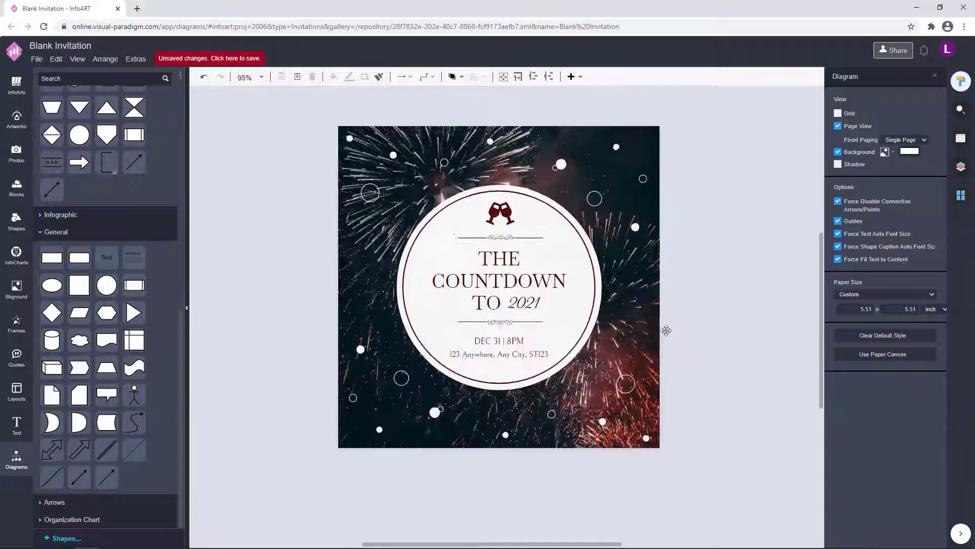
Save the design to VP Online under a filename ending in "New Year Countdown Invitation".
{"action": "left_click", "coordinate": [245, 60]}
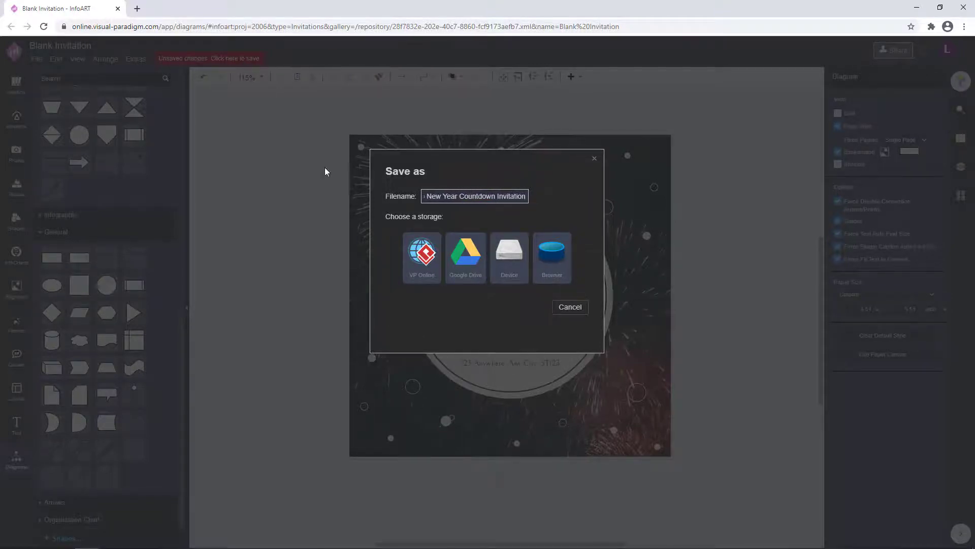
{"action": "left_click", "coordinate": [421, 257]}
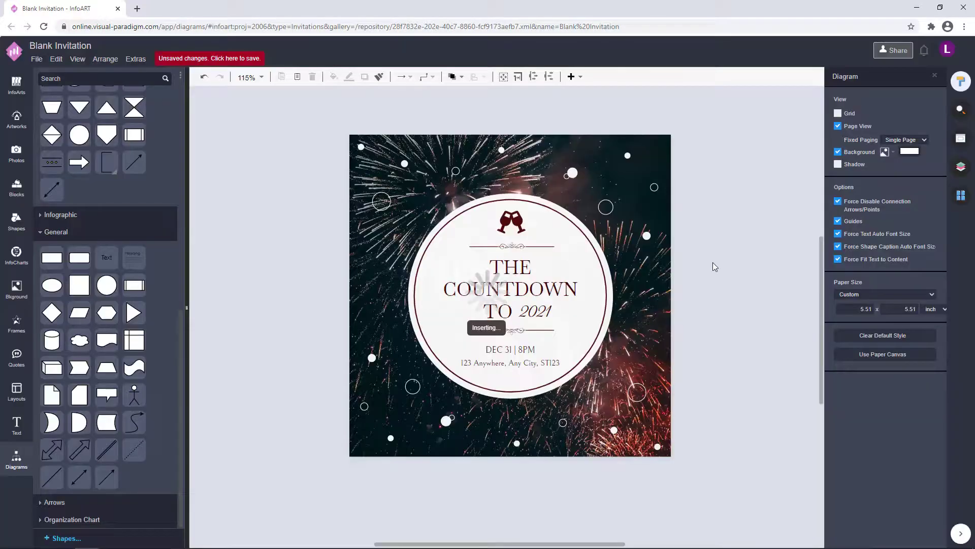